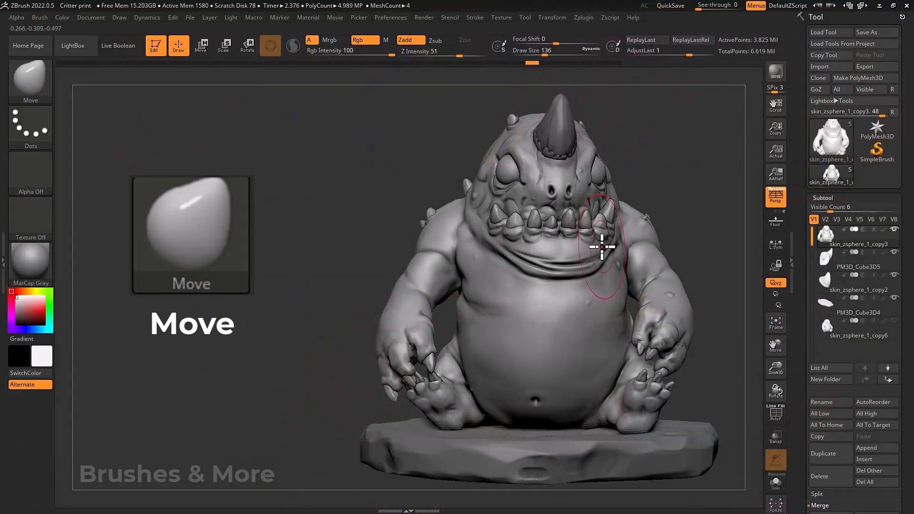
Reshape the sides and front of the creature's lower jaw with the Move brush.
left_click_drag(602, 247, 625, 249)
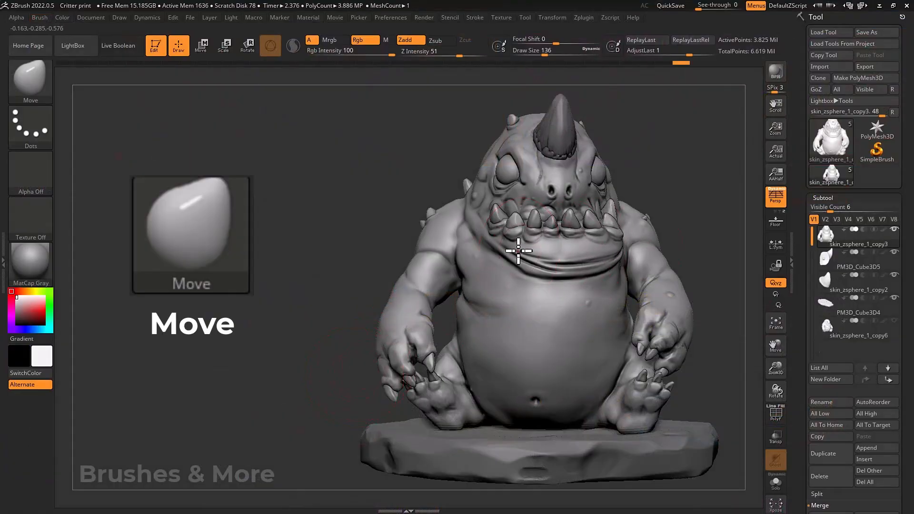
mouse_move(519, 251)
left_mouse_down()
mouse_move(496, 255)
mouse_move(495, 245)
left_mouse_up()
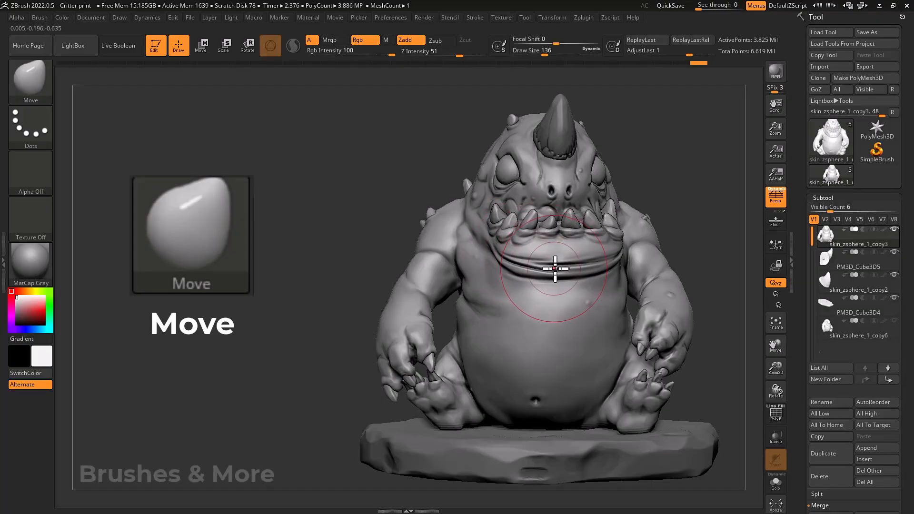
mouse_move(556, 268)
left_mouse_down()
mouse_move(586, 265)
mouse_move(569, 241)
mouse_move(590, 241)
left_mouse_up()
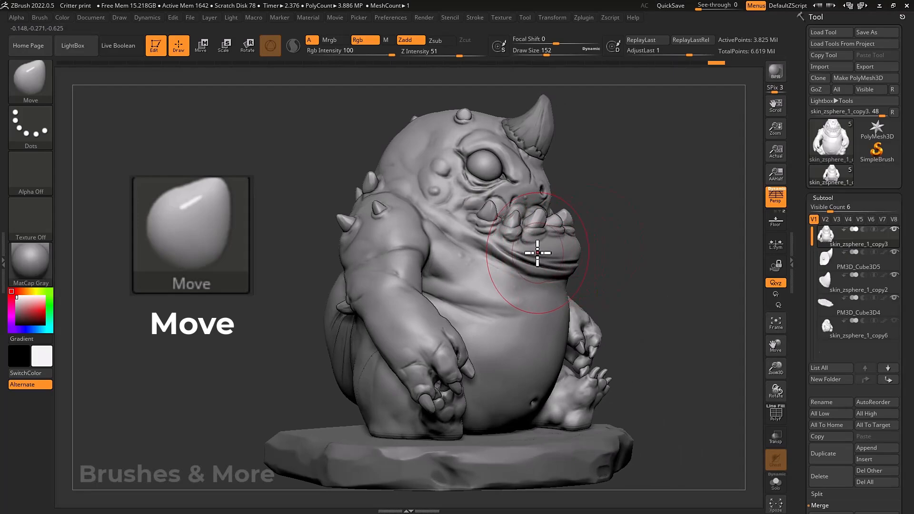
mouse_move(538, 253)
left_mouse_down()
mouse_move(535, 265)
mouse_move(573, 260)
mouse_move(551, 259)
left_mouse_up()
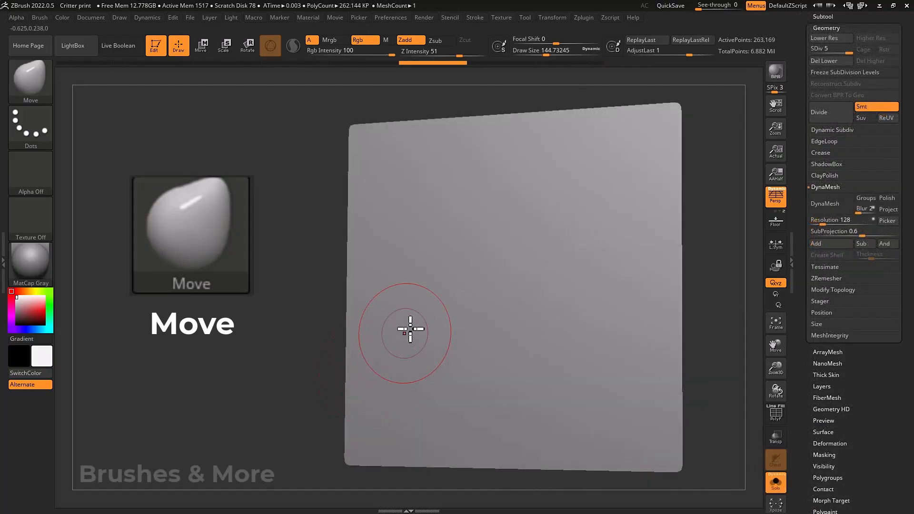
Pull separate bumps out of the flat plane with the Move brush, comparing Focal Shift values such as -67 and 50.
key("space")
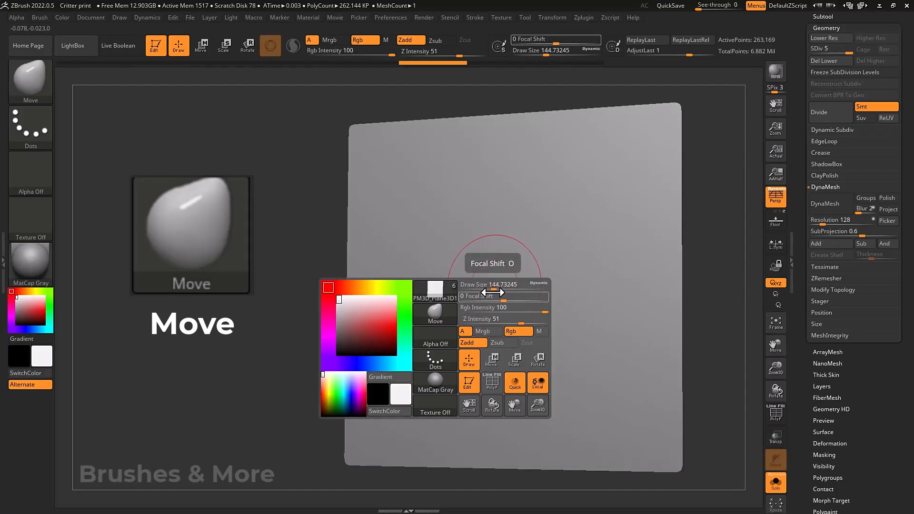
mouse_move(475, 289)
left_mouse_down()
mouse_move(507, 289)
mouse_move(475, 298)
mouse_move(480, 288)
left_mouse_up()
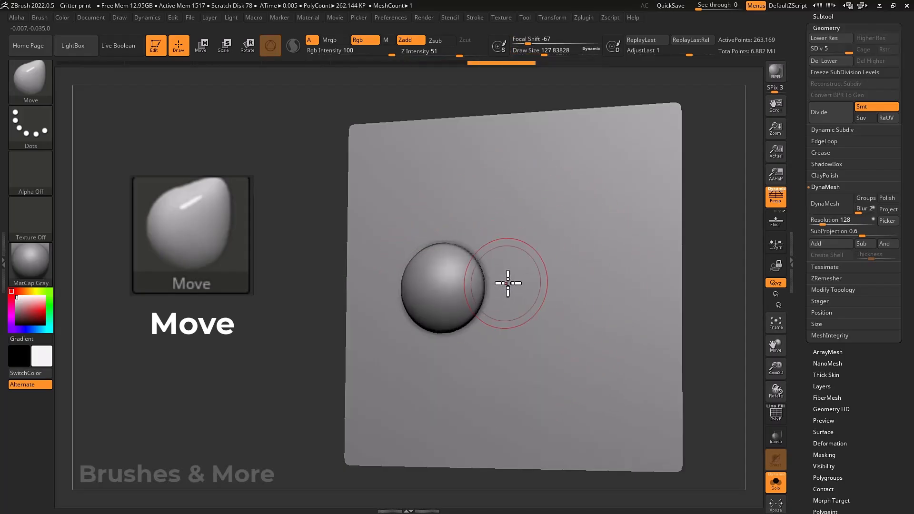
key("space")
left_click_drag(570, 290, 615, 281)
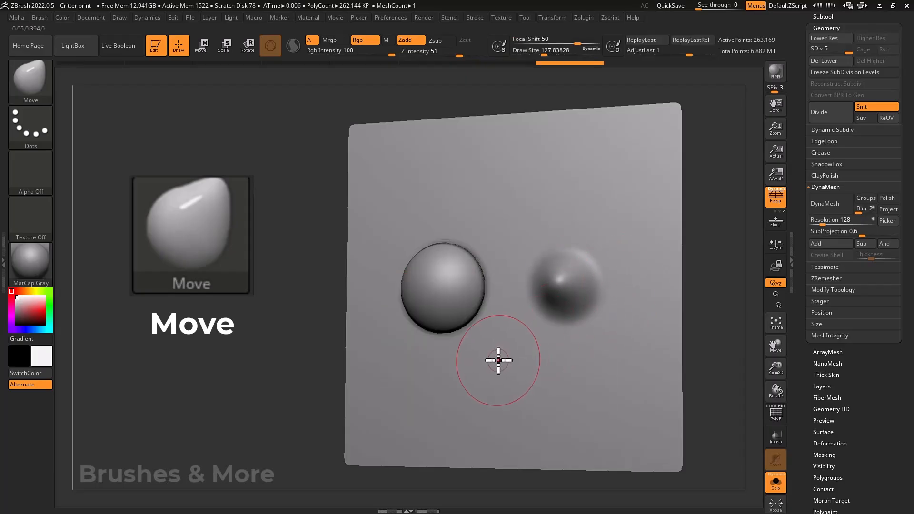
key("space")
mouse_move(521, 380)
left_mouse_down()
mouse_move(548, 378)
mouse_move(516, 371)
mouse_move(565, 369)
left_mouse_up()
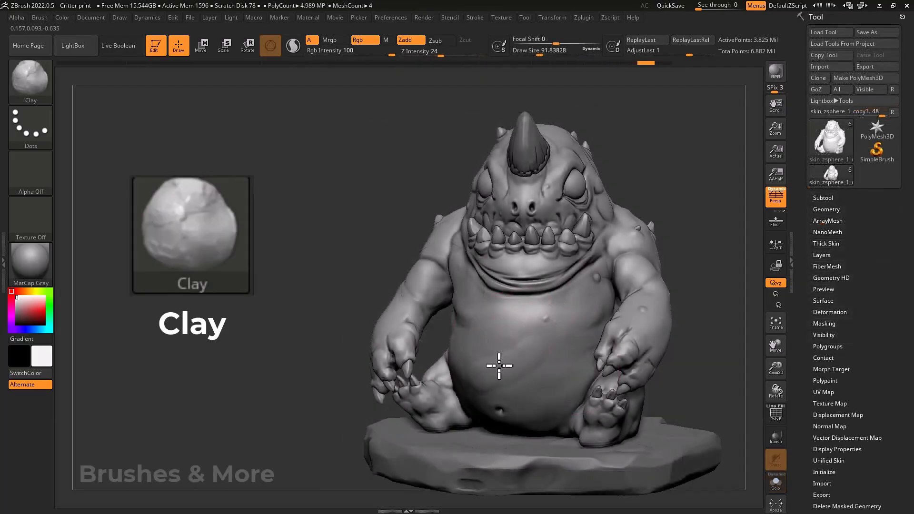
Build up crossing strokes on the creature's belly and fill in the fold under its chin with the Clay brush.
mouse_move(495, 370)
left_mouse_down()
mouse_move(499, 341)
mouse_move(506, 353)
left_mouse_up()
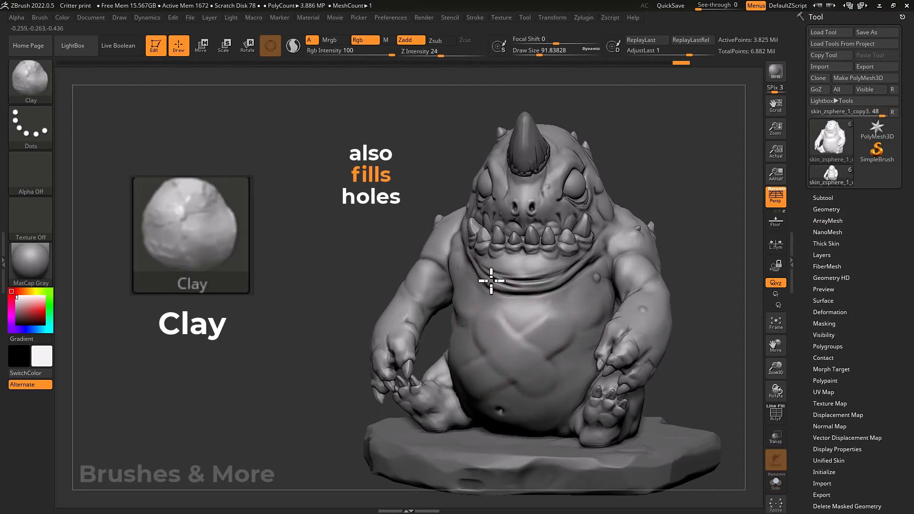
mouse_move(492, 280)
left_mouse_down()
mouse_move(560, 275)
mouse_move(459, 265)
mouse_move(481, 267)
left_mouse_up()
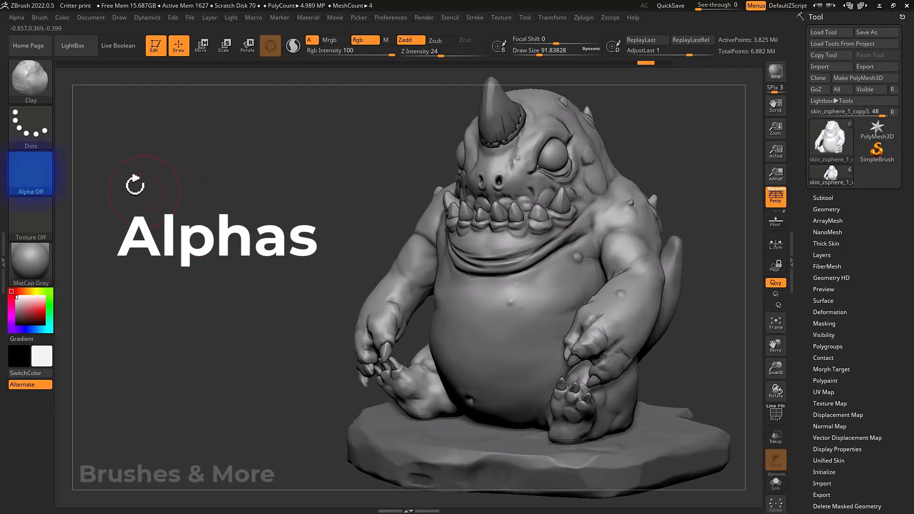
Assign Alpha 61 to the Clay brush and sculpt diagonal ridged streaks across the creature's belly.
left_click(33, 180)
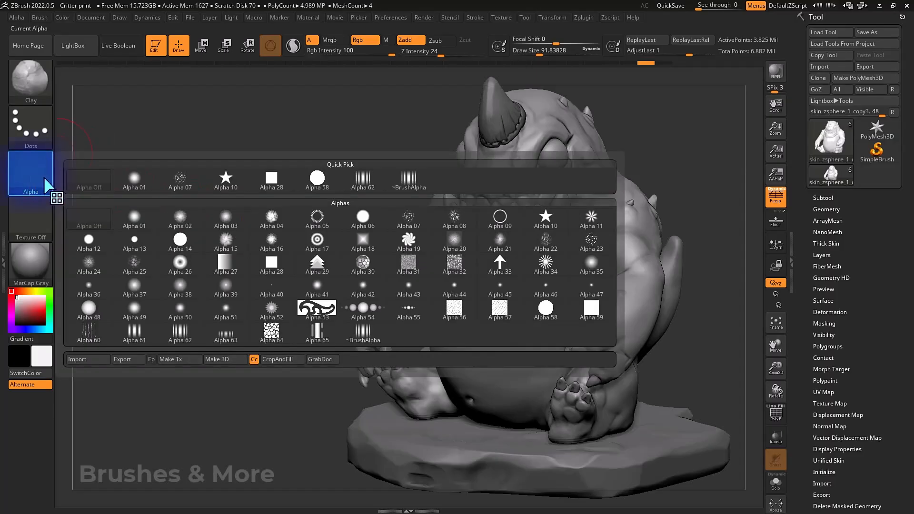
left_click(141, 335)
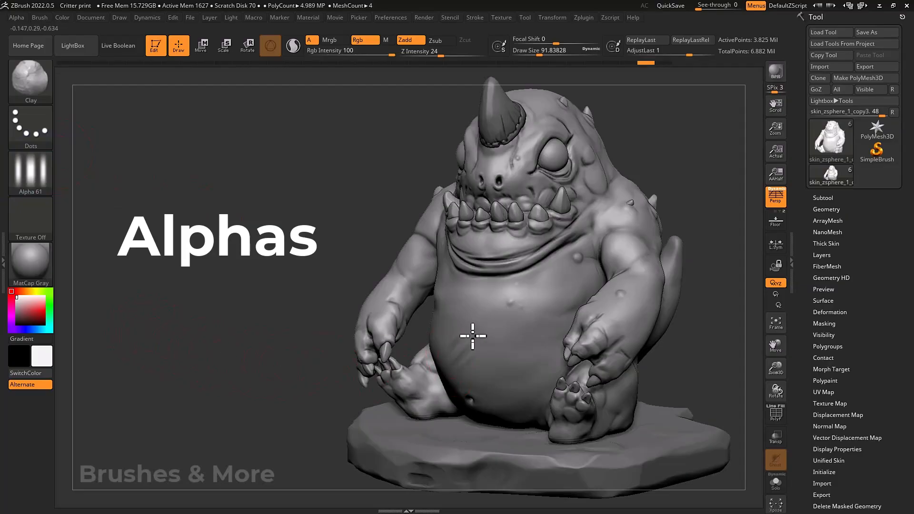
left_click_drag(473, 333, 577, 270)
left_click_drag(521, 327, 553, 288)
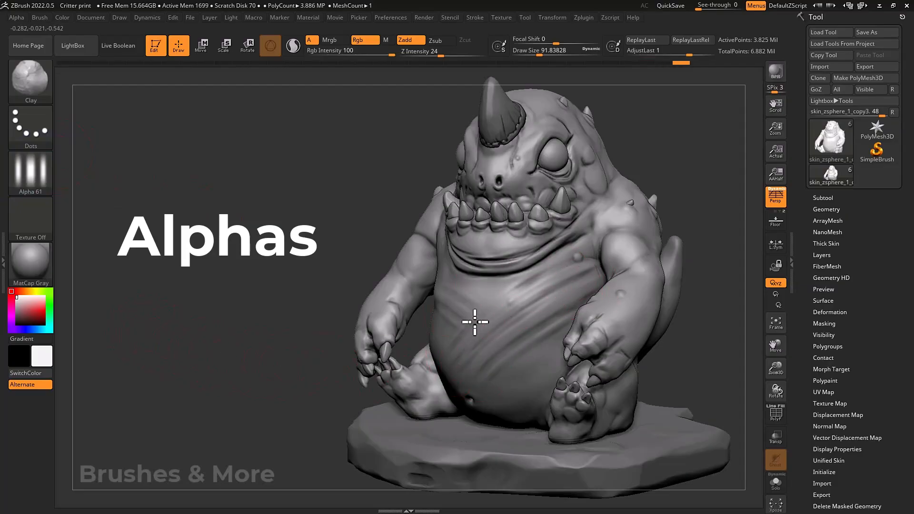
left_click_drag(473, 320, 484, 306)
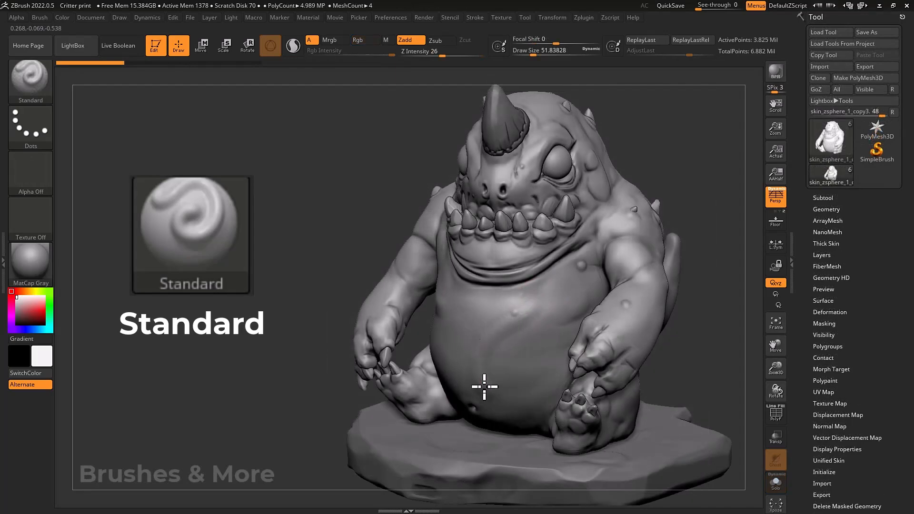
Try a Standard brush stroke up the creature's belly and undo it.
mouse_move(485, 343)
left_mouse_down()
mouse_move(492, 392)
mouse_move(526, 291)
left_mouse_up()
key("ctrl+z")
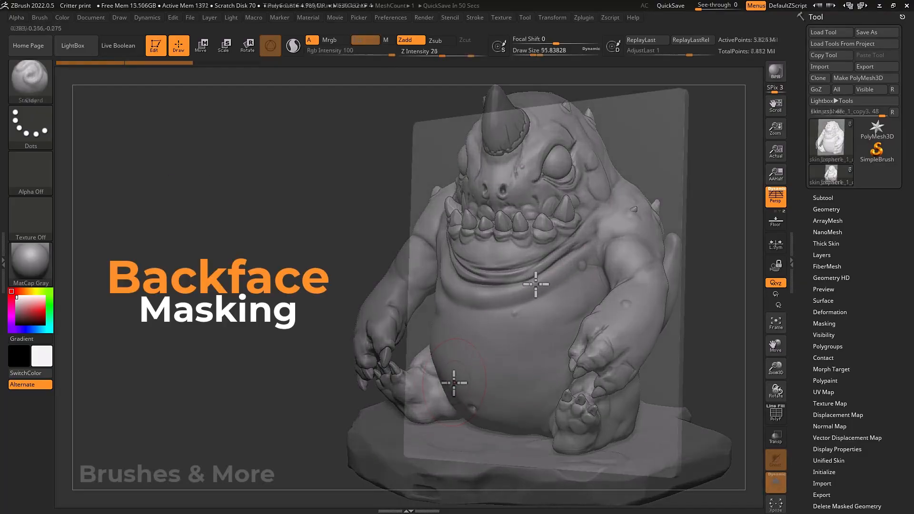
Sculpt a diagonal Clay stroke across the thin plate and check how it affects the reverse side.
mouse_move(451, 385)
left_mouse_down()
mouse_move(459, 400)
mouse_move(492, 322)
mouse_move(548, 308)
mouse_move(595, 259)
mouse_move(618, 198)
left_mouse_up()
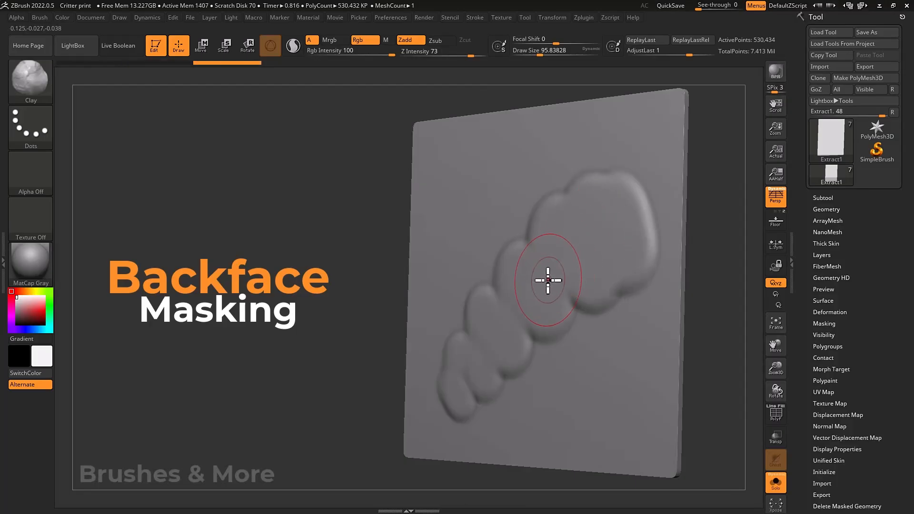
mouse_move(547, 279)
right_mouse_down()
mouse_move(486, 296)
mouse_move(561, 283)
right_mouse_up()
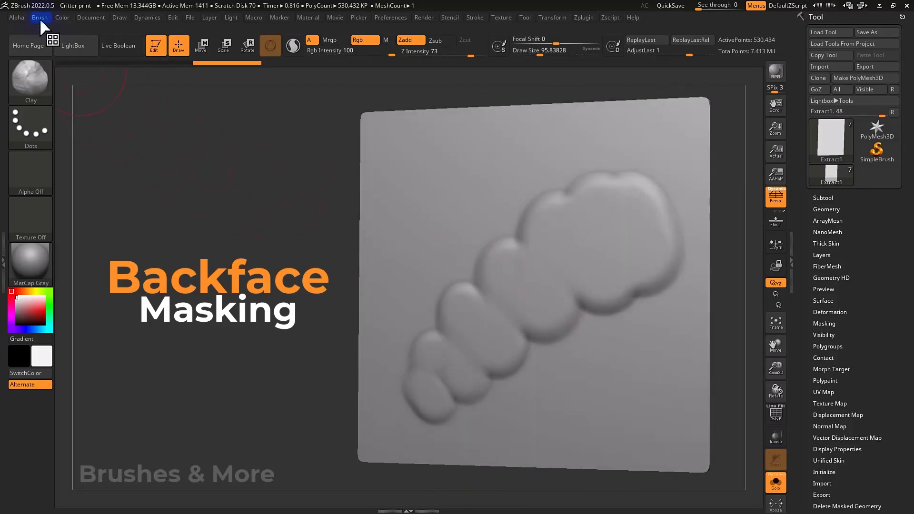
Turn on BackfaceMask for the Clay brush and redo the diagonal stroke across the thin plate, checking its reverse side.
left_click(40, 19)
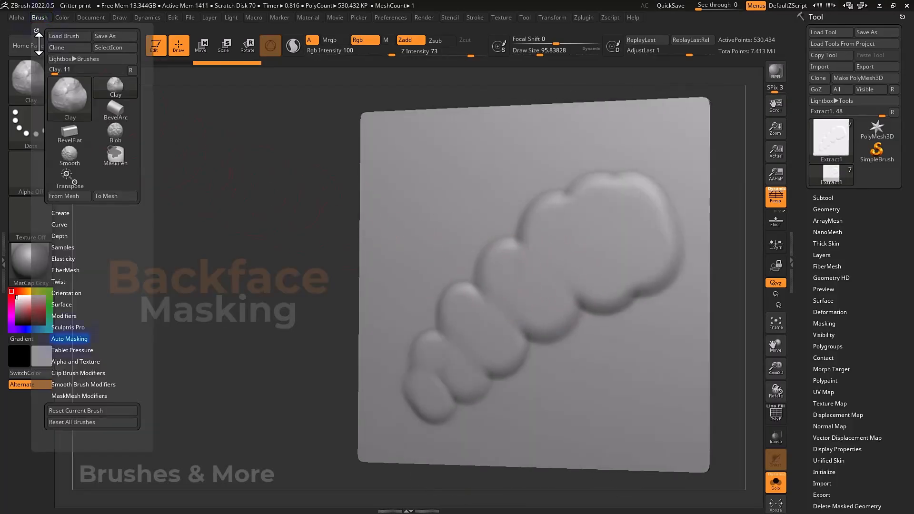
left_click(71, 339)
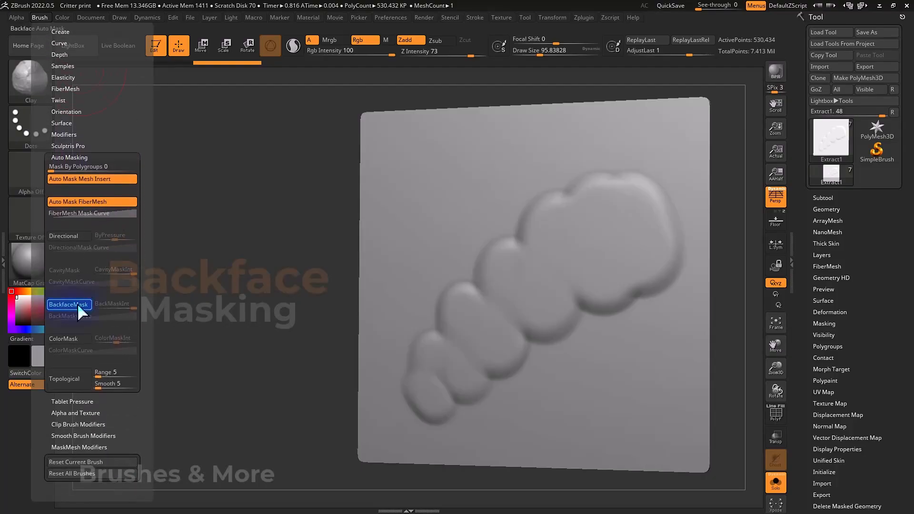
left_click(76, 304)
key("ctrl+z")
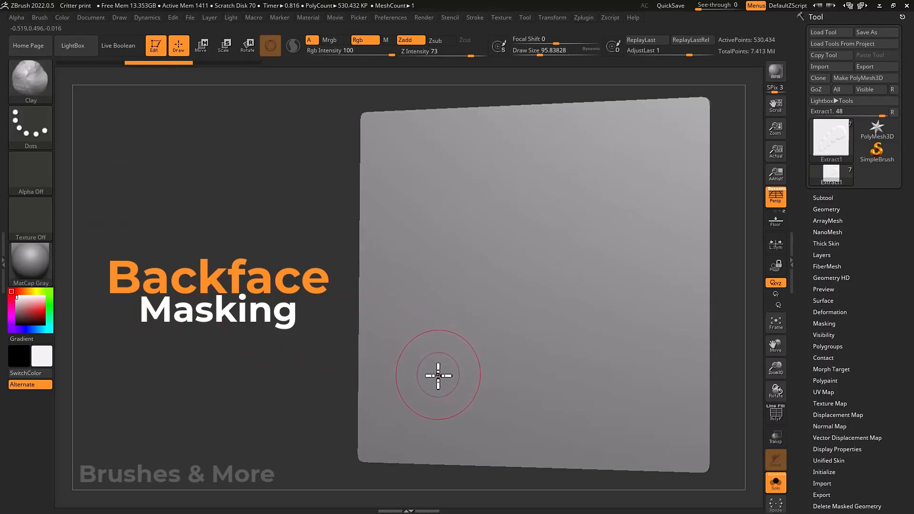
mouse_move(437, 376)
left_mouse_down()
mouse_move(484, 304)
mouse_move(598, 284)
mouse_move(587, 278)
left_mouse_up()
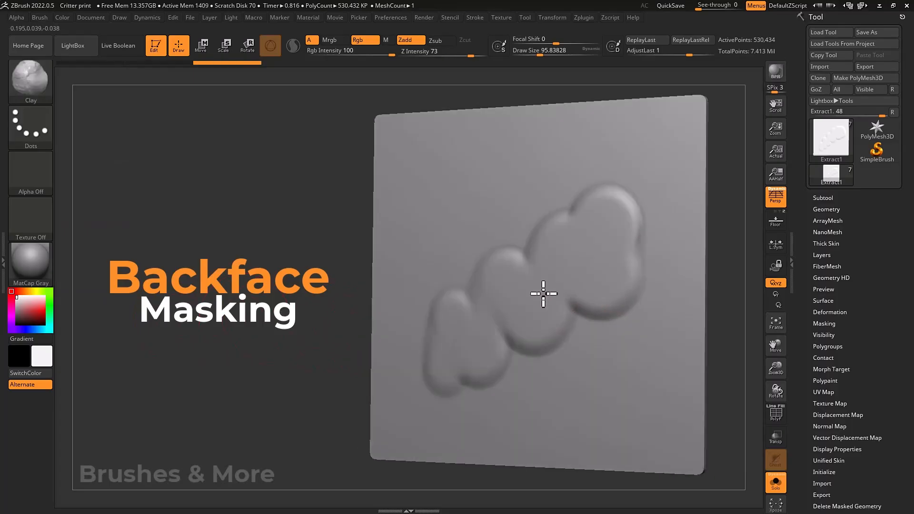
right_click_drag(543, 295, 496, 304)
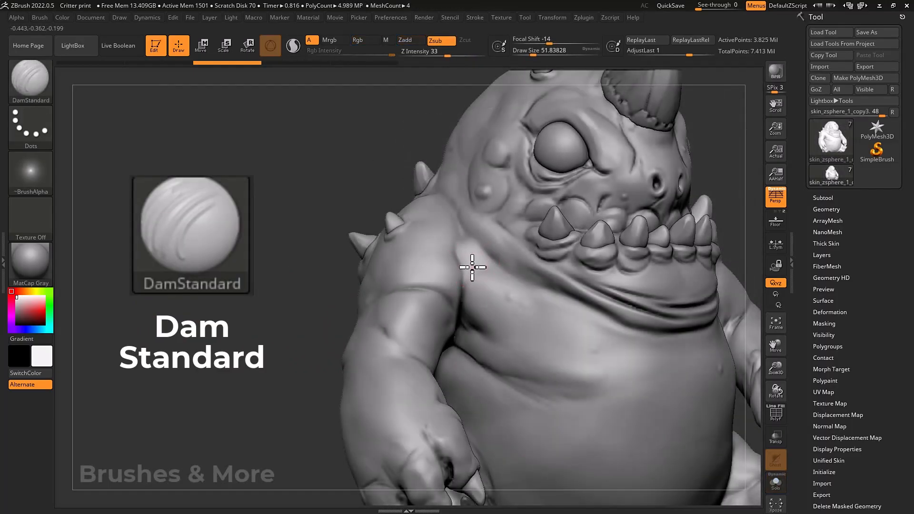
Carve a crease down the creature's torso and a winding groove across the plate with the DamStandard brush.
mouse_move(539, 335)
left_mouse_down()
mouse_move(567, 418)
mouse_move(644, 467)
mouse_move(658, 444)
left_mouse_up()
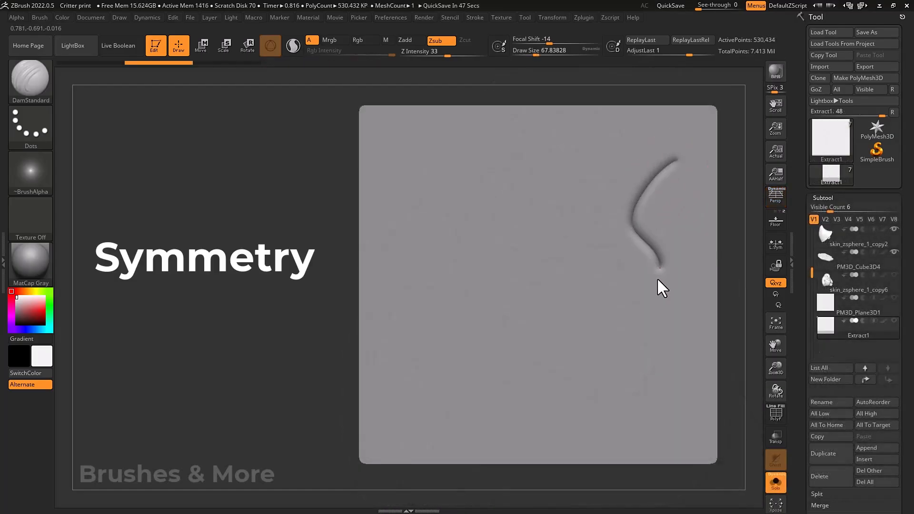
left_click_drag(520, 203, 494, 176)
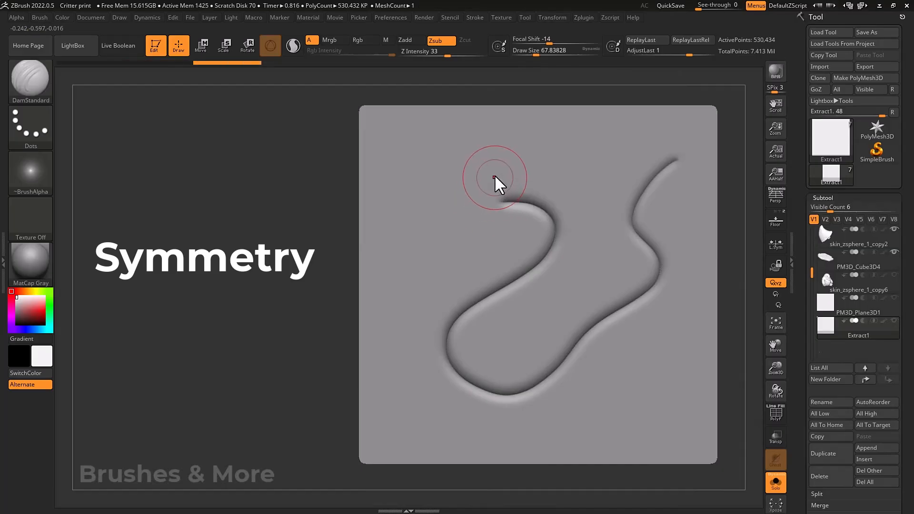
Activate symmetry with the Y axis added to X, and carve a mirrored groove into the plate.
left_click(555, 19)
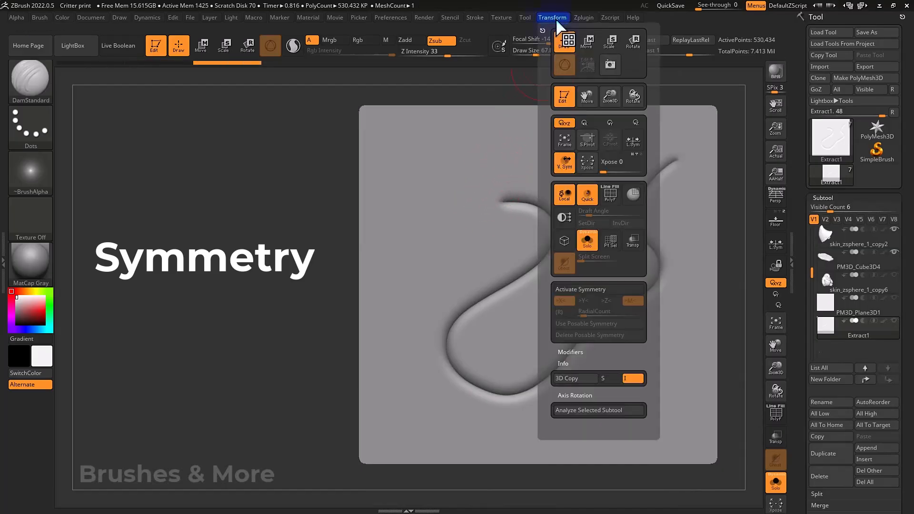
left_click(610, 289)
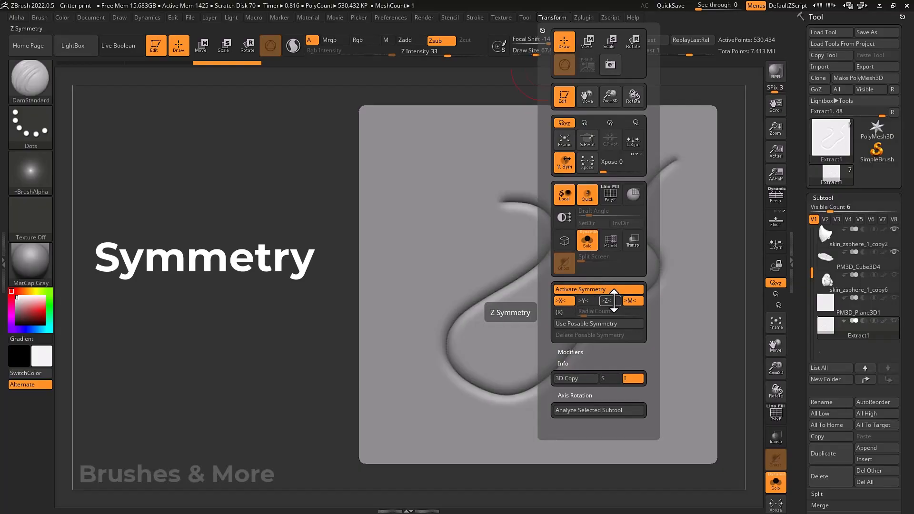
left_click(586, 301)
mouse_move(656, 190)
left_mouse_down()
mouse_move(634, 192)
mouse_move(618, 277)
mouse_move(663, 202)
left_mouse_up()
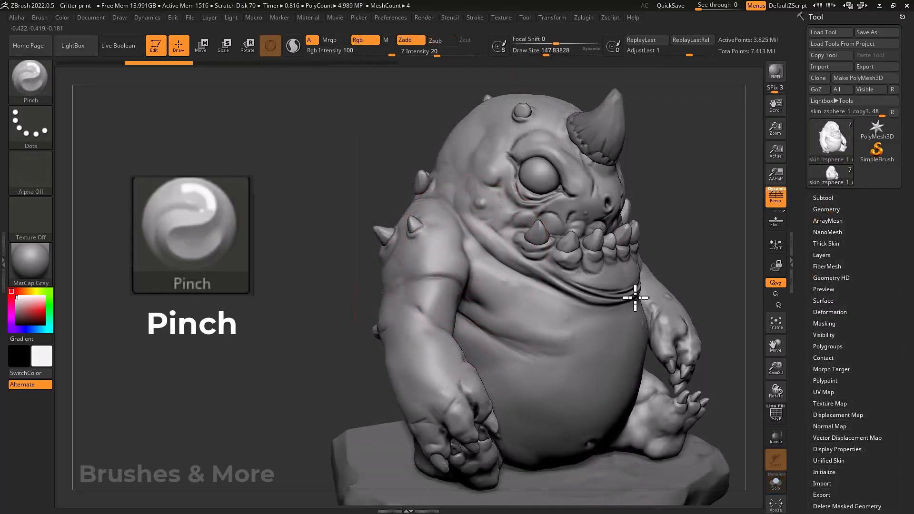
Tighten the creature's chin folds and the creases around its eye with the Pinch brush.
mouse_move(475, 254)
left_mouse_down()
mouse_move(619, 302)
mouse_move(520, 265)
mouse_move(624, 259)
mouse_move(645, 292)
mouse_move(619, 285)
left_mouse_up()
mouse_move(511, 154)
left_mouse_down()
mouse_move(498, 143)
mouse_move(504, 197)
mouse_move(577, 204)
mouse_move(526, 172)
mouse_move(494, 127)
mouse_move(513, 153)
mouse_move(600, 198)
left_mouse_up()
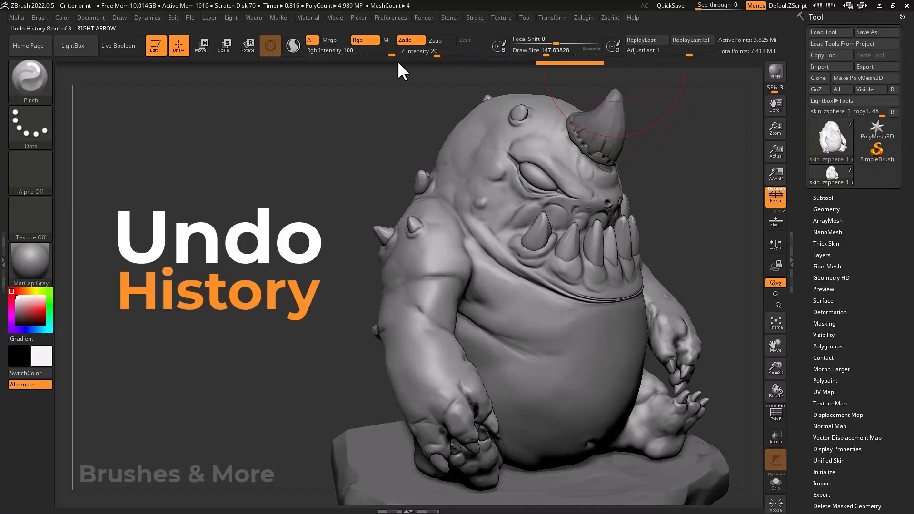
Step back and forth through the undo history to compare earlier versions of the creature's eye and teeth.
left_click(544, 62)
left_click(506, 61)
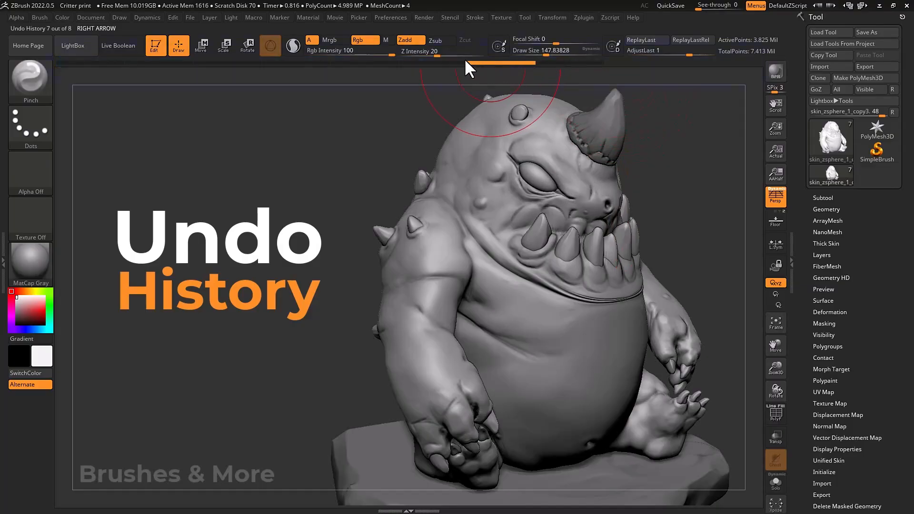
left_click(438, 61)
left_click(366, 62)
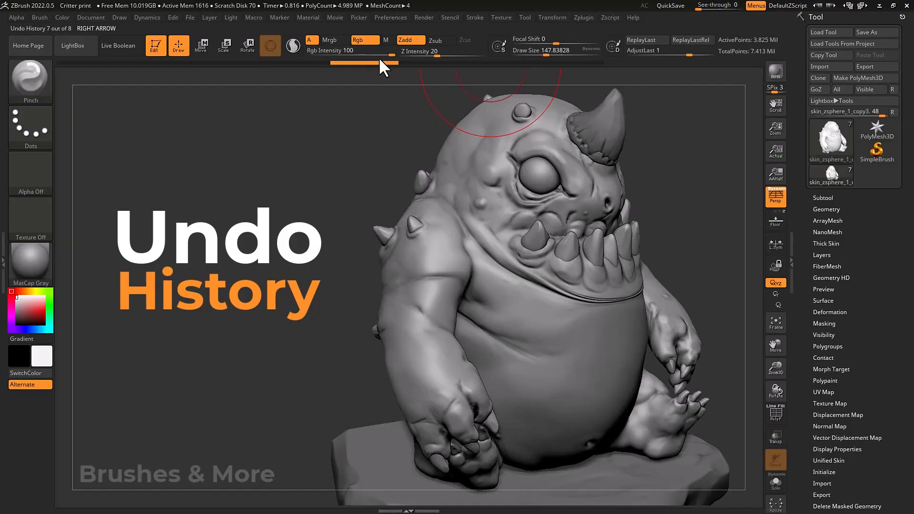
left_click(415, 61)
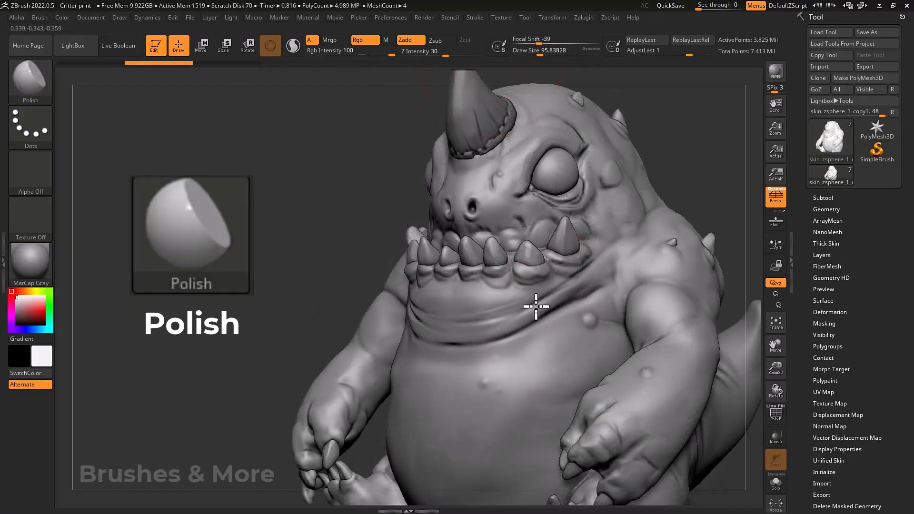
Smooth and flatten the folds under the creature's mouth and its belly with the Polish brush.
left_click_drag(504, 319, 434, 329)
left_click_drag(543, 306, 569, 305)
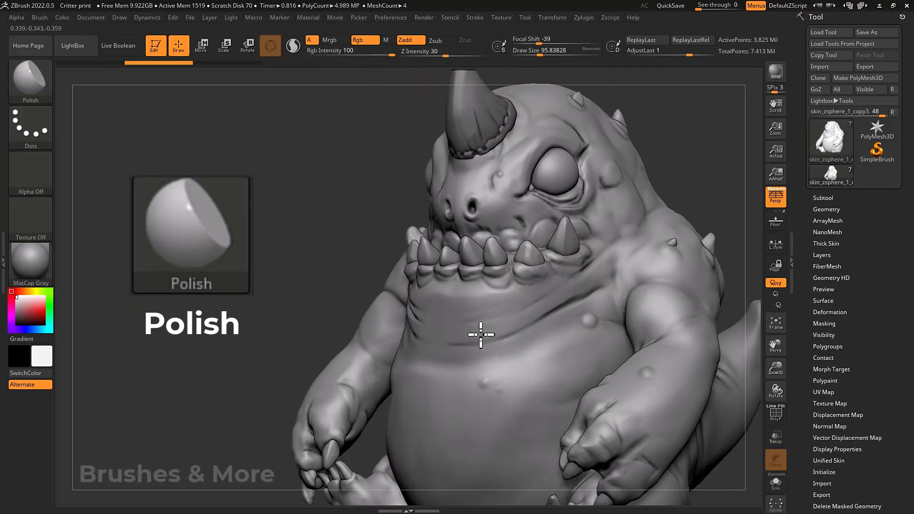
left_click_drag(490, 418, 618, 246)
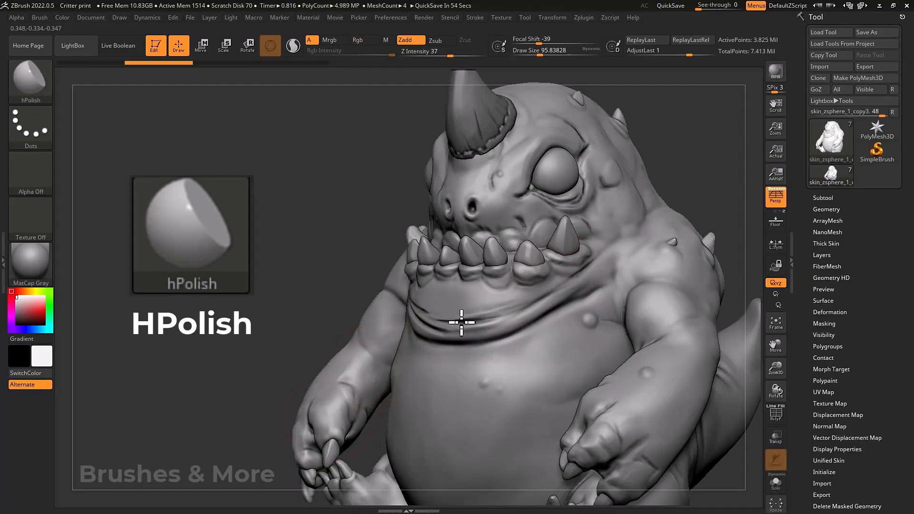
Flatten the creature's chin folds, belly, eyeball and lower jaw with the hPolish brush.
mouse_move(461, 322)
left_mouse_down()
mouse_move(583, 281)
mouse_move(480, 330)
mouse_move(527, 415)
left_mouse_up()
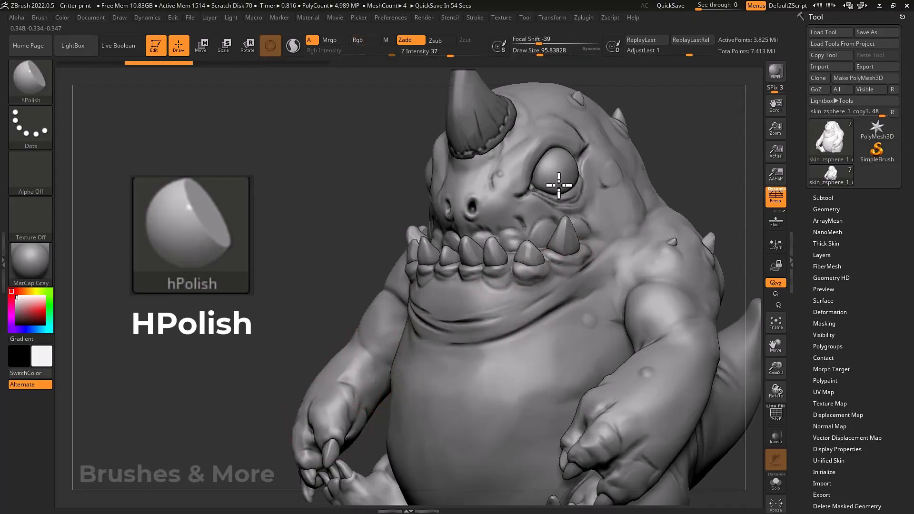
mouse_move(555, 174)
left_mouse_down()
mouse_move(514, 184)
mouse_move(562, 158)
left_mouse_up()
mouse_move(526, 281)
left_mouse_down()
mouse_move(508, 300)
mouse_move(449, 255)
mouse_move(467, 292)
left_mouse_up()
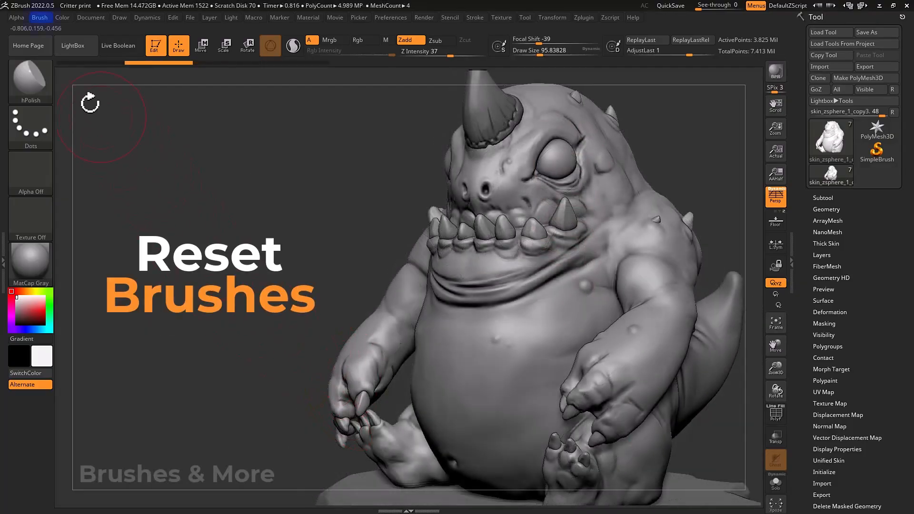
Open the brush settings that contain the option for resetting brushes.
left_click(38, 18)
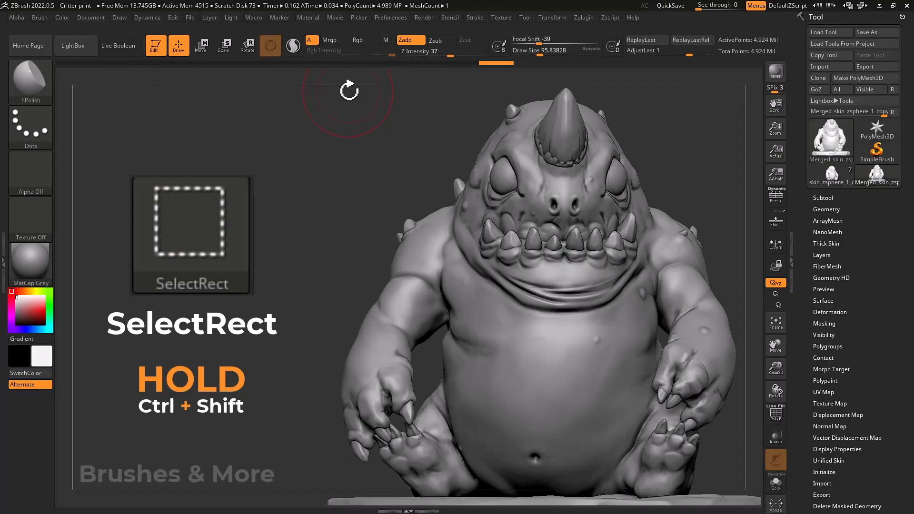
Isolate the creature's head and shoulders with the SelectRect brush and invert which part of the mesh is visible.
key("ctrl+shift")
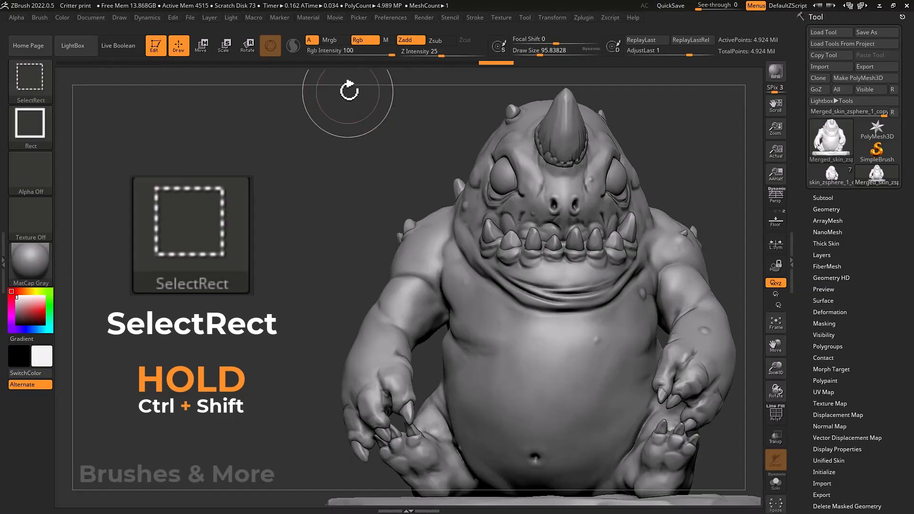
mouse_move(348, 89)
left_mouse_down("ctrl+shift")
mouse_move(625, 139)
mouse_move(694, 204)
mouse_move(732, 260)
left_mouse_up("ctrl+shift")
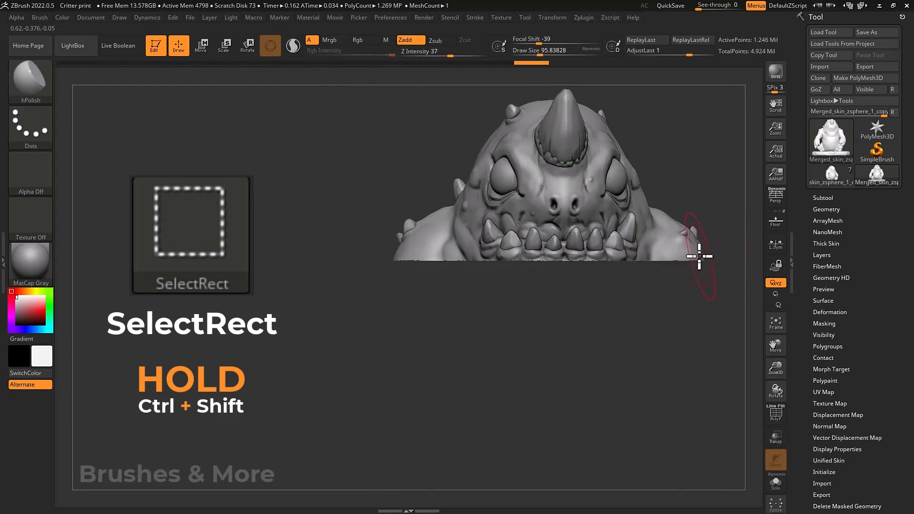
key("ctrl+shift")
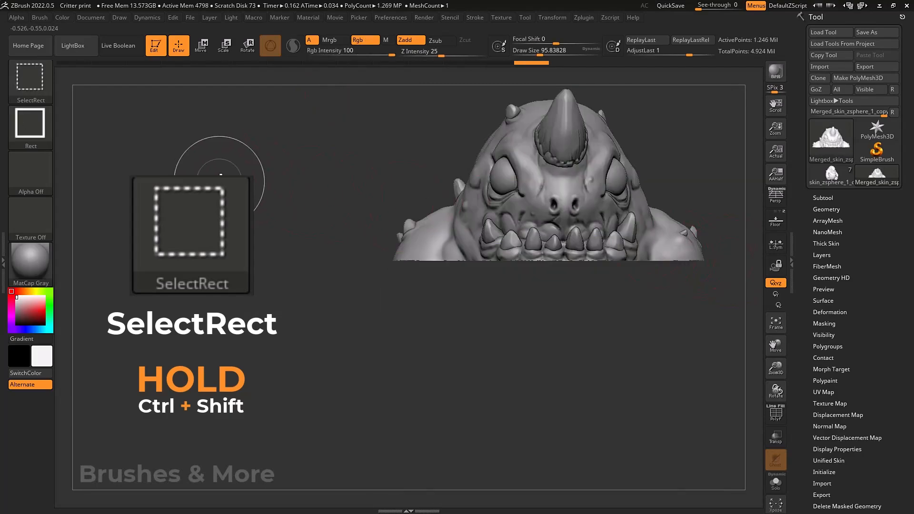
mouse_move(274, 158)
left_mouse_down("ctrl+shift")
mouse_move(346, 219)
mouse_move(359, 206)
mouse_move(359, 239)
mouse_move(359, 212)
mouse_move(324, 214)
left_mouse_up("ctrl+shift")
key("ctrl+shift")
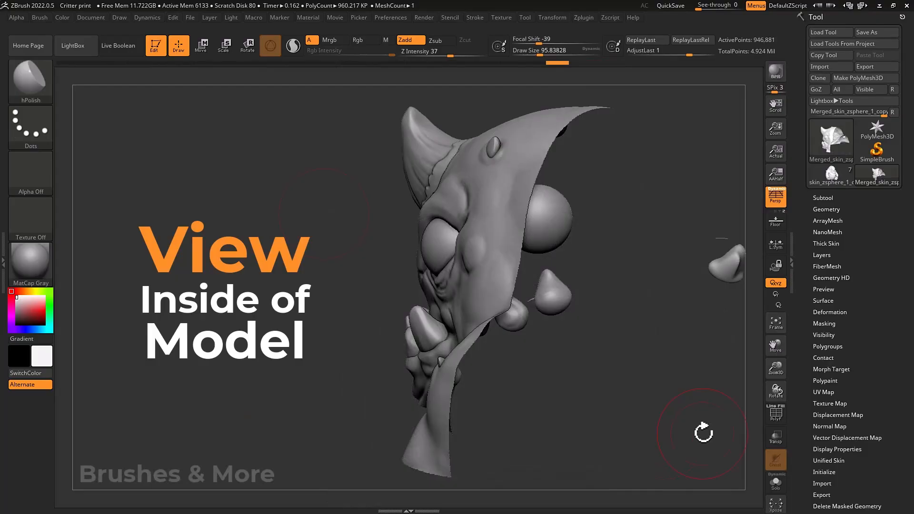
Turn on double-sided display so the inner surfaces of the partly hidden head are rendered.
left_click(816, 449)
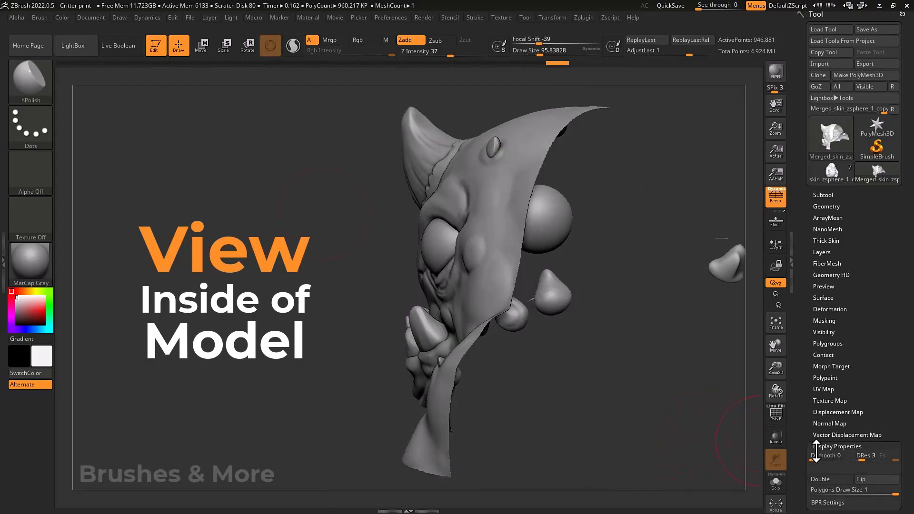
left_click(824, 477)
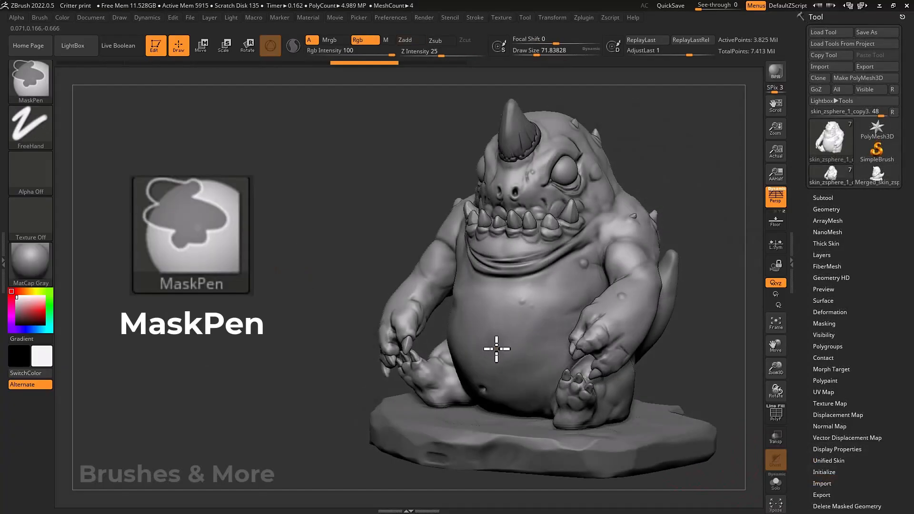
Paint a mask patch across the creature's belly with the MaskPen brush and undo it.
mouse_move(496, 349)
left_mouse_down("ctrl")
mouse_move(547, 316)
mouse_move(494, 330)
mouse_move(551, 308)
mouse_move(469, 333)
mouse_move(516, 344)
left_mouse_up("ctrl")
mouse_move(496, 309)
left_mouse_down("ctrl")
mouse_move(483, 302)
mouse_move(482, 347)
mouse_move(534, 335)
left_mouse_up("ctrl")
key("ctrl+z")
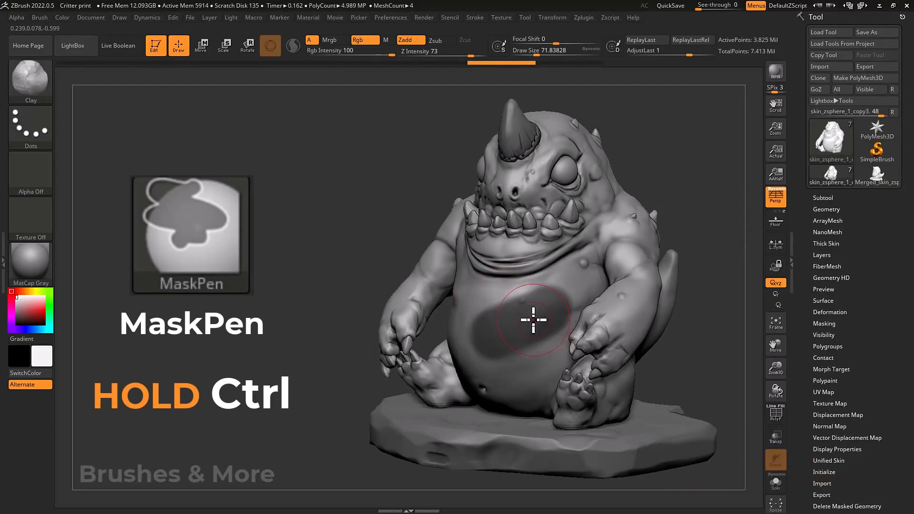
key("ctrl+z")
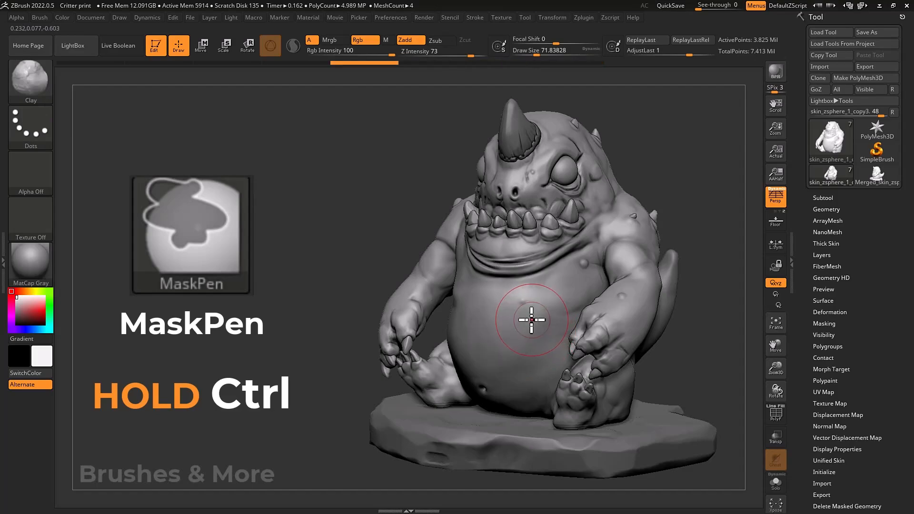
Switch the masking brush to MaskLasso and mask the creature's right arm with a lasso outline.
key("ctrl")
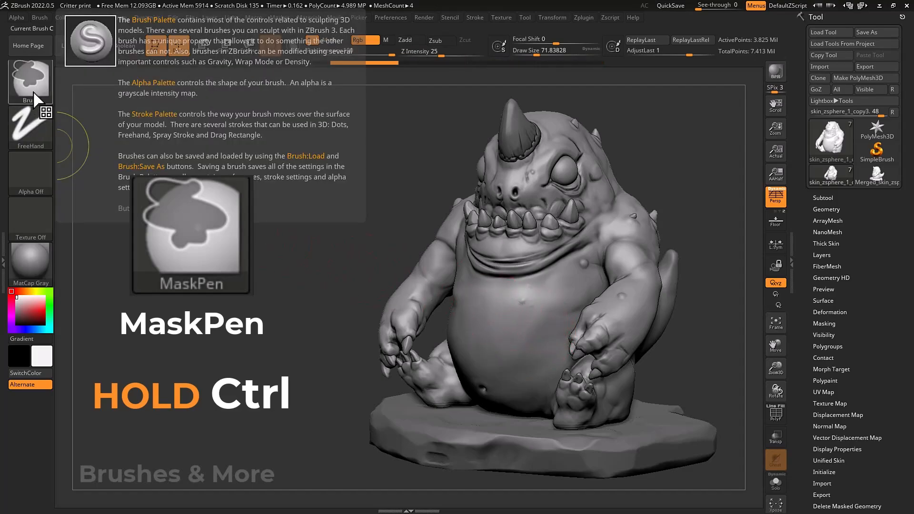
left_click(34, 94)
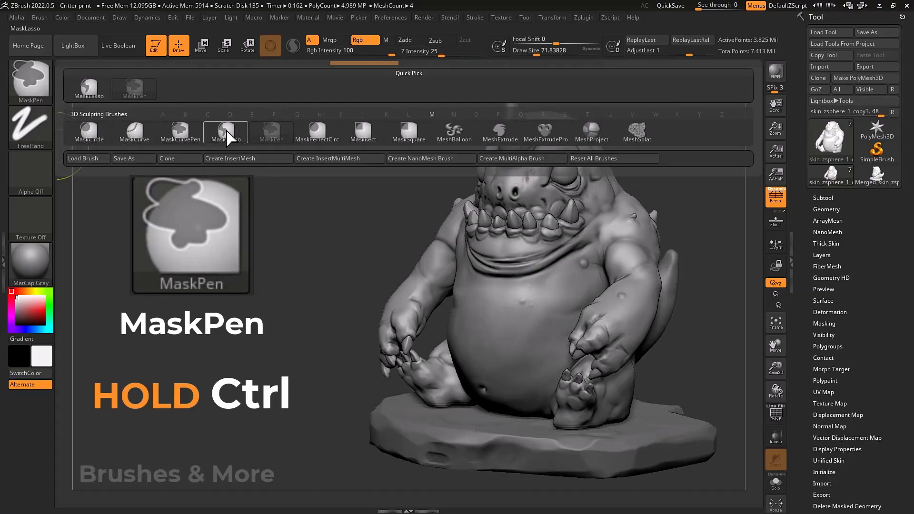
left_click(241, 133)
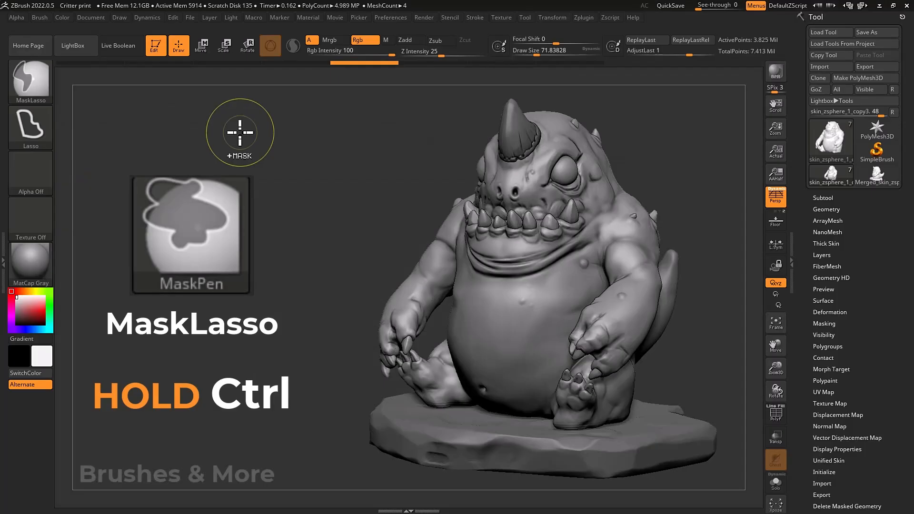
right_click_drag(418, 285, 433, 286)
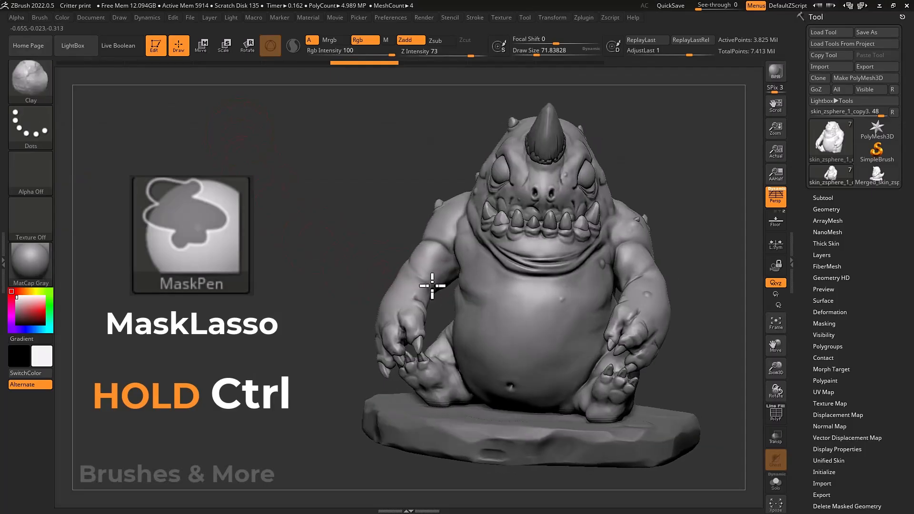
key("ctrl")
mouse_move(438, 229)
left_mouse_down("ctrl")
mouse_move(418, 302)
mouse_move(330, 298)
mouse_move(377, 159)
mouse_move(434, 151)
left_mouse_up("ctrl")
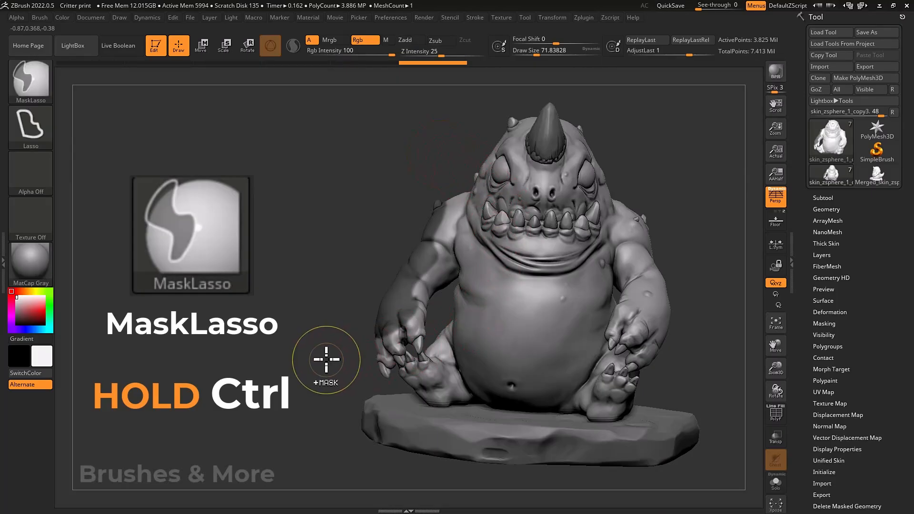
Invert the arm mask so the rest of the creature is masked, and clear the mask completely.
left_click(326, 360, "ctrl")
mouse_move(330, 384)
left_mouse_down()
mouse_move(326, 400)
mouse_move(330, 381)
left_mouse_up()
key("ctrl")
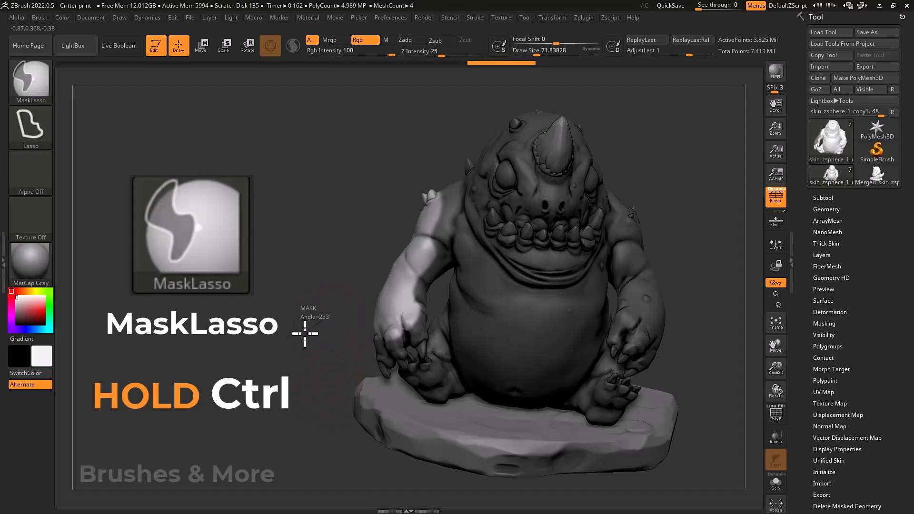
left_click_drag(293, 344, 292, 343, "ctrl")
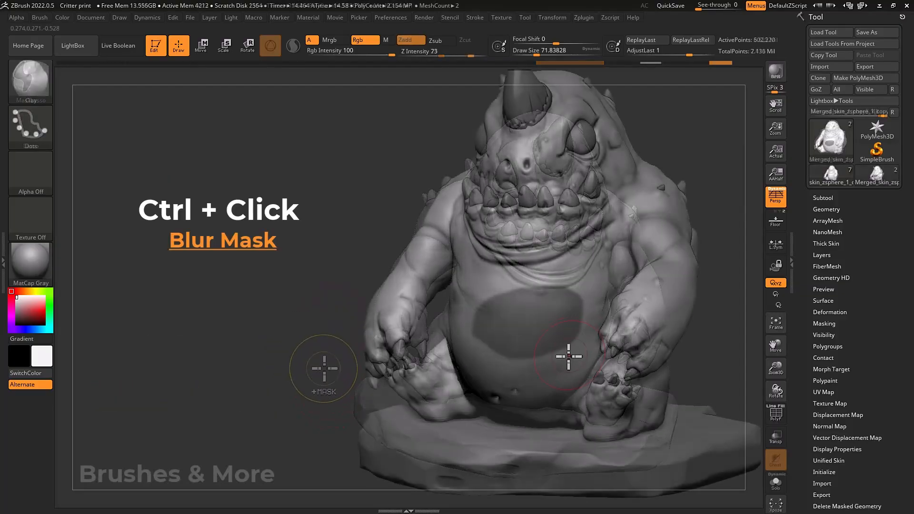
Blur the edge of the mask on the creature's belly and sharpen it again.
key("ctrl")
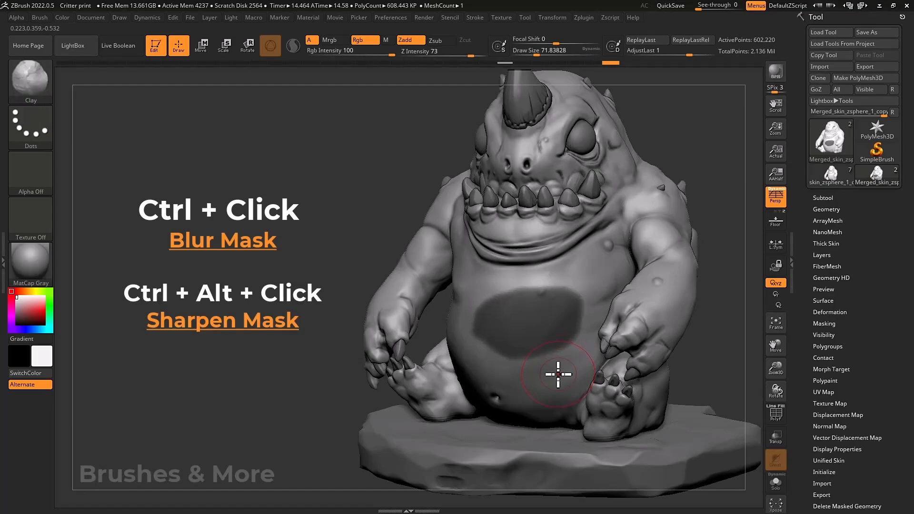
key("ctrl")
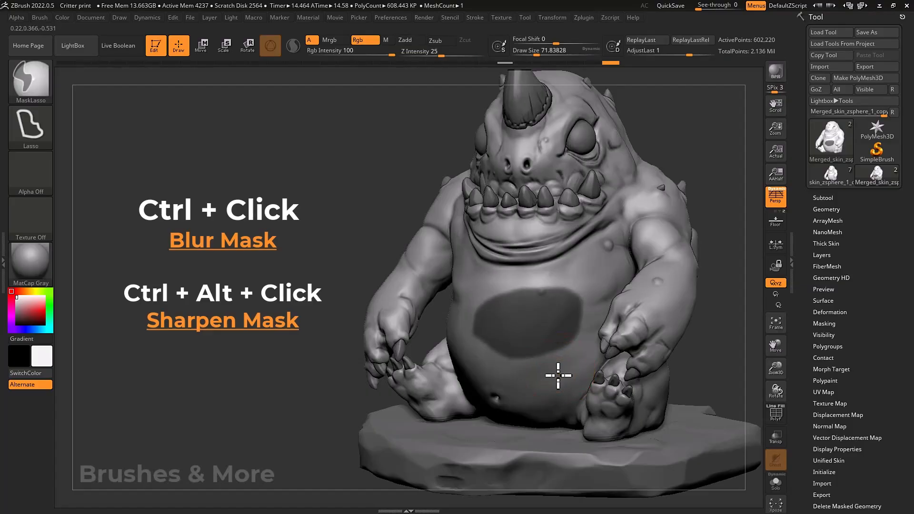
left_click(558, 375, "ctrl+alt")
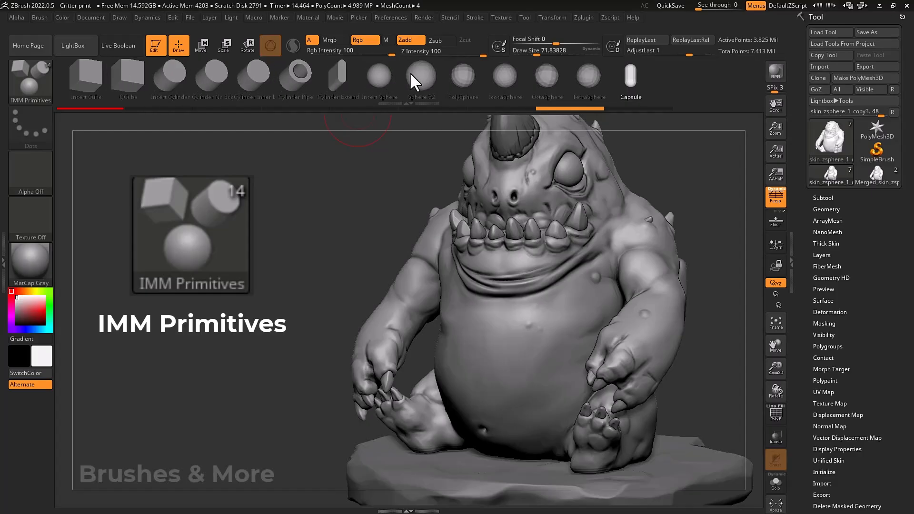
Insert a Capsule on the creature's chest and a TetraSphere on its belly with the IMM Primitives brush.
left_click_drag(410, 72, 189, 76)
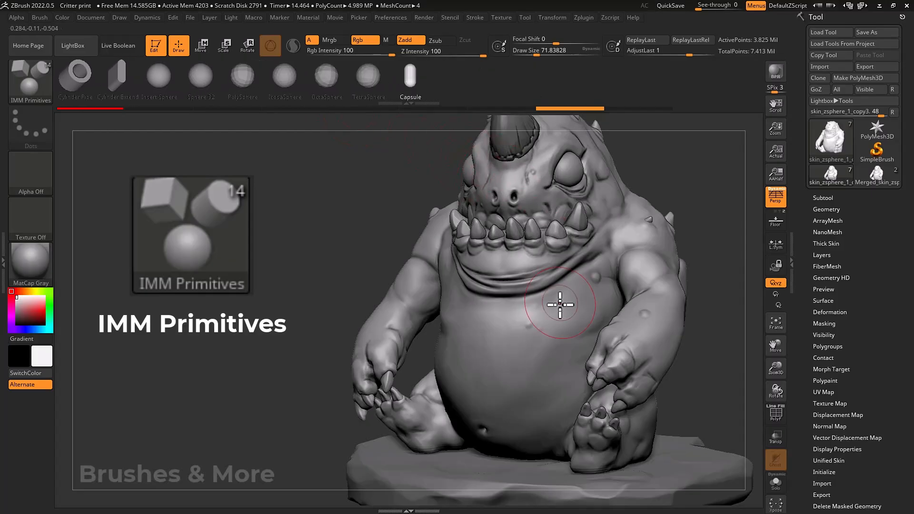
left_click_drag(563, 313, 567, 357)
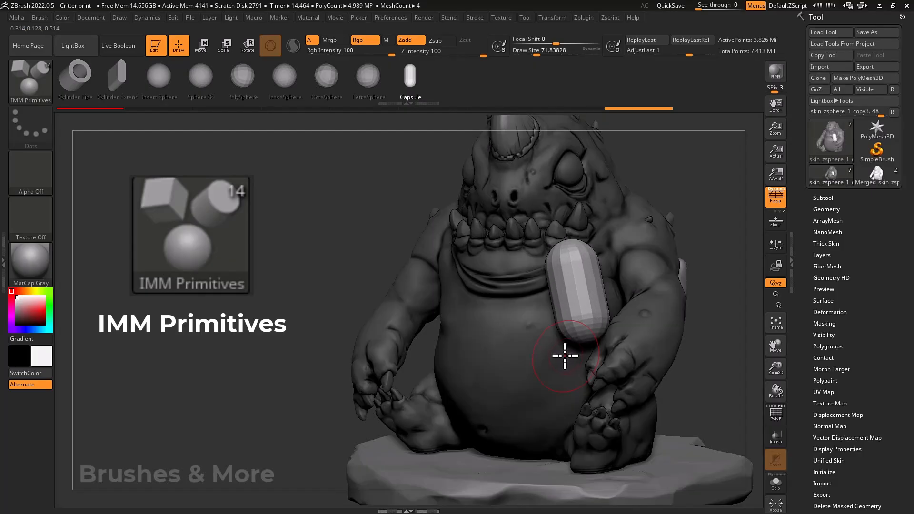
left_click(370, 83)
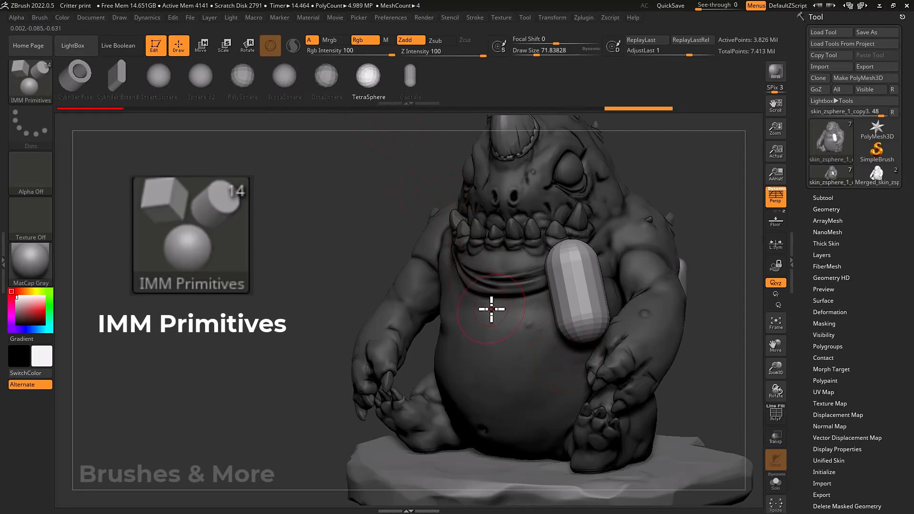
left_click_drag(490, 308, 499, 339)
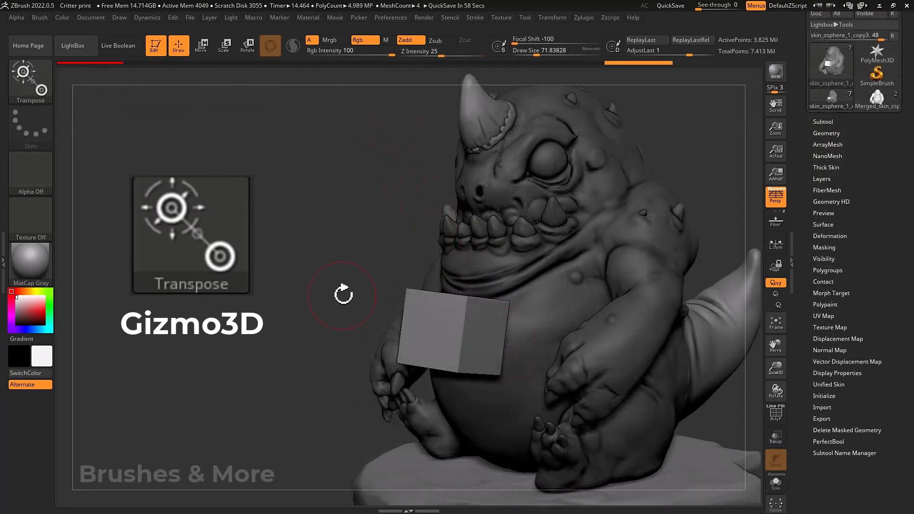
Rotate the inserted box on the creature's belly and stretch it into a long bar with Gizmo3D.
key("w")
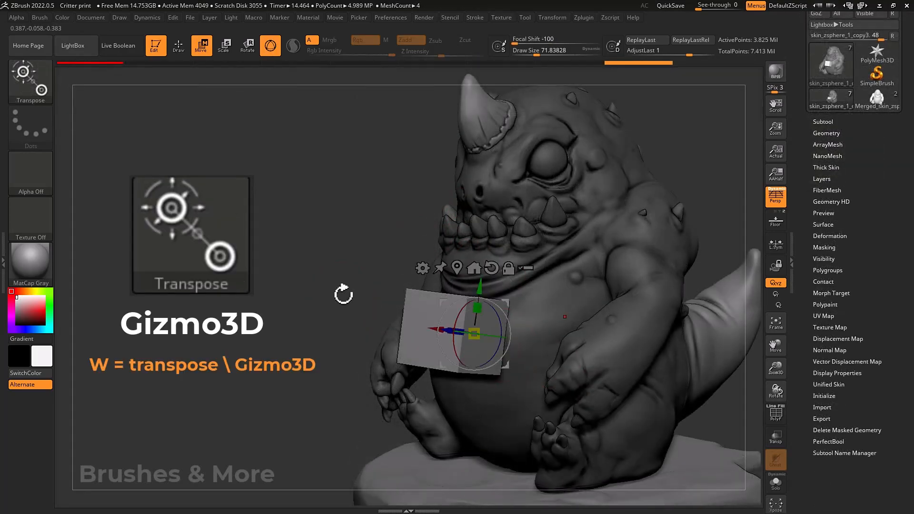
left_click_drag(343, 294, 353, 299)
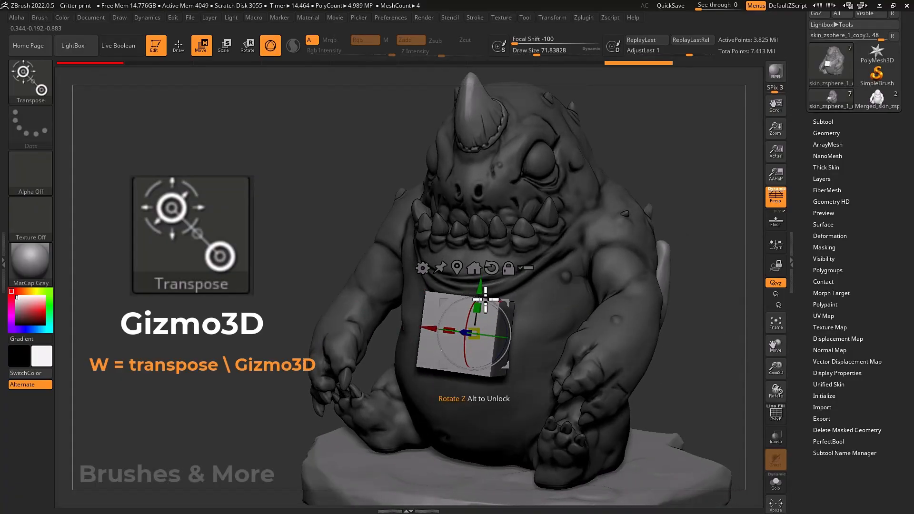
left_click_drag(504, 298, 479, 389)
left_click_drag(466, 345, 445, 359)
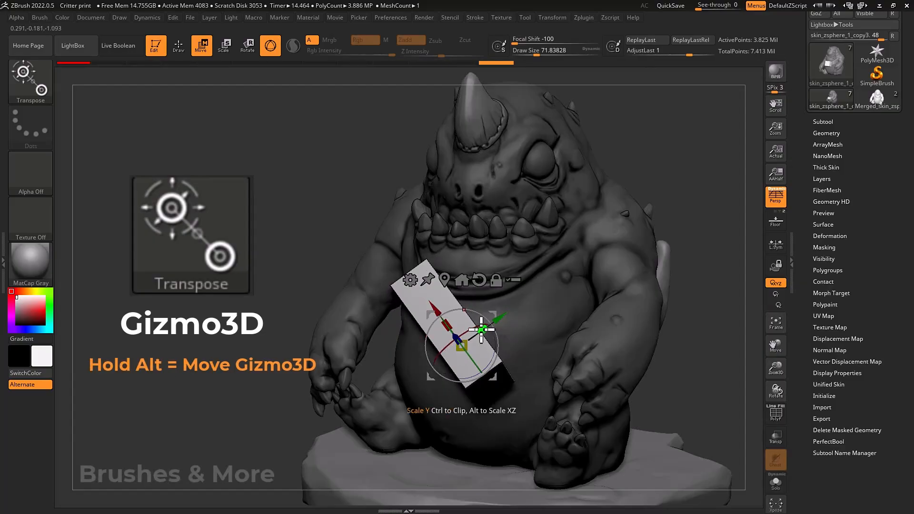
Move the Gizmo3D away from the bar on its own and recenter it on the unmasked mesh.
left_click_drag(491, 314, 407, 189, "alt")
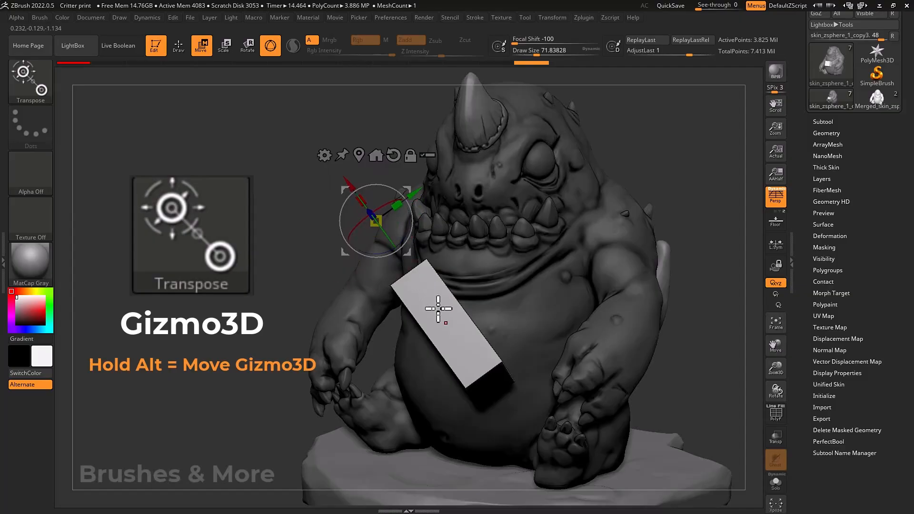
left_click(358, 154)
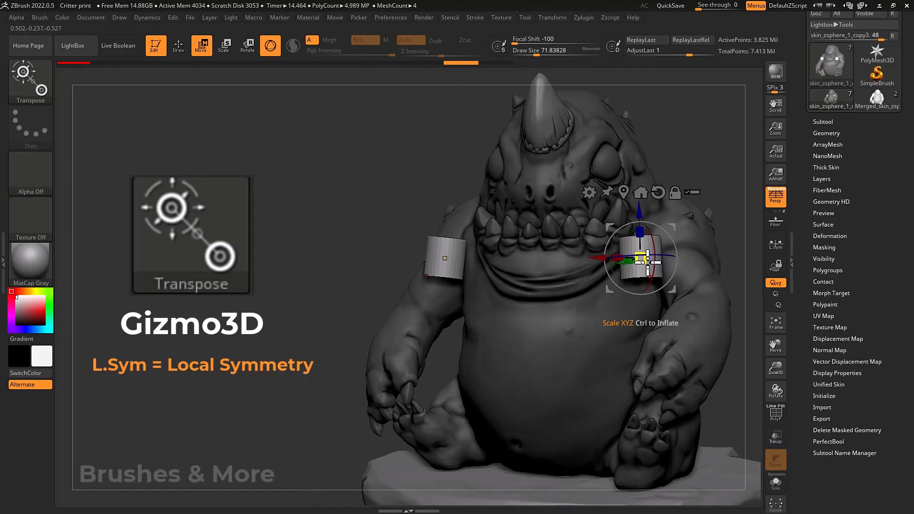
Scale the mirrored cylinders on the creature's upper body uniformly and switch on Local Symmetry.
left_click_drag(646, 261, 722, 255)
left_click(778, 248)
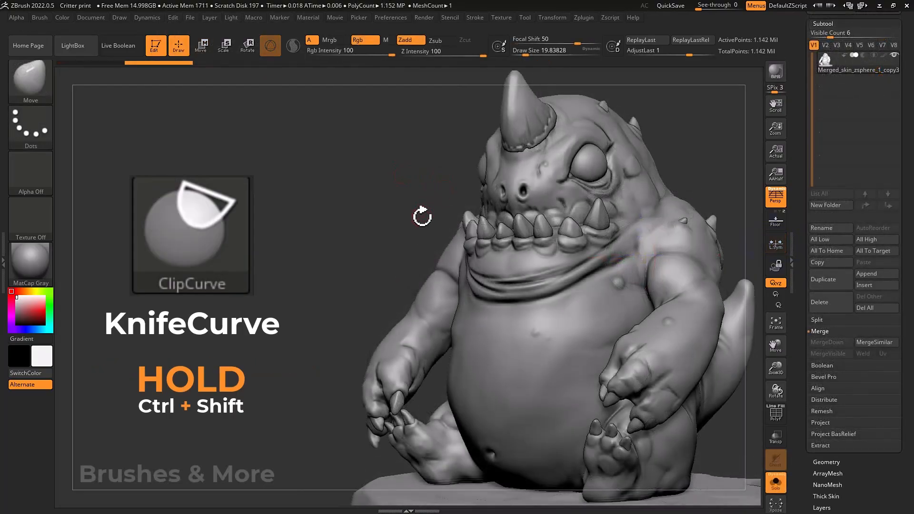
Clip off the top of the creature's head diagonally and flatten its right arm with the ClipCurve brush.
mouse_move(422, 217)
left_mouse_down("ctrl+shift")
mouse_move(582, 97)
mouse_move(662, 85)
left_mouse_up("ctrl+shift")
mouse_move(370, 197)
left_mouse_down()
mouse_move(388, 206)
mouse_move(381, 194)
left_mouse_up()
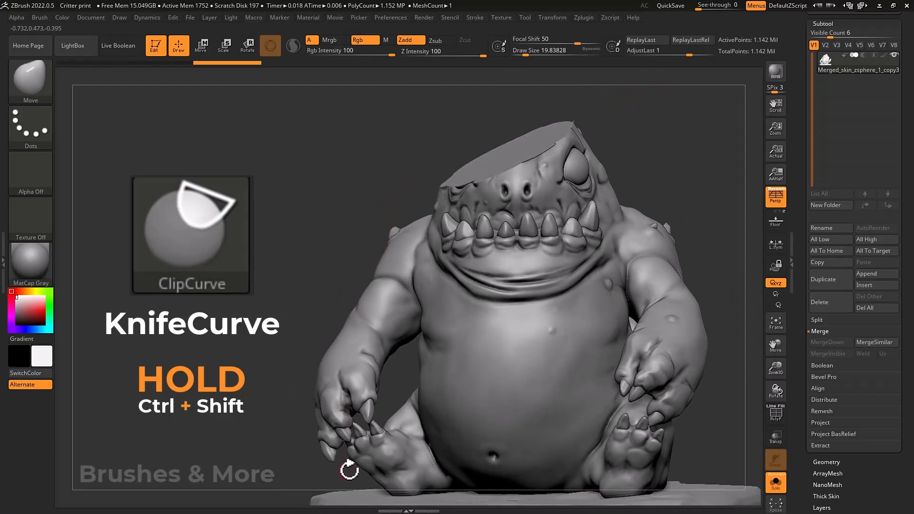
key("ctrl+shift")
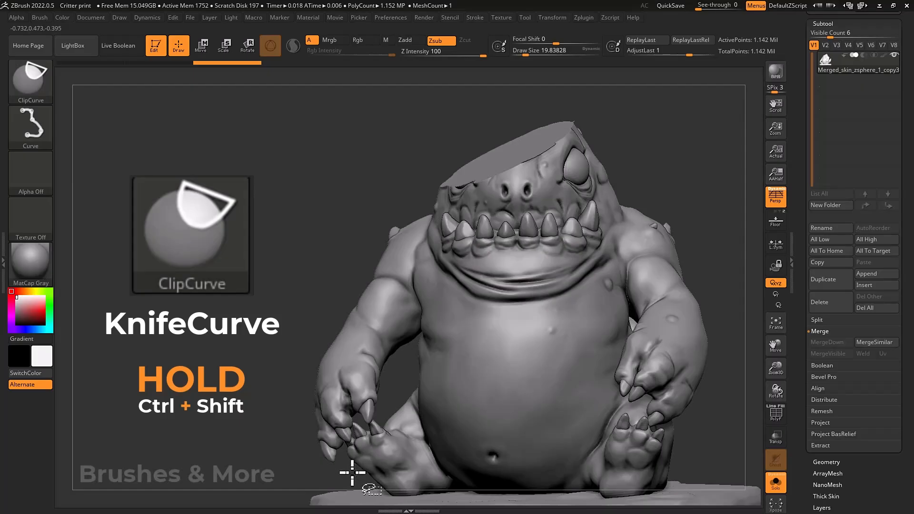
mouse_move(352, 472)
left_mouse_down("ctrl+shift")
mouse_move(364, 404)
mouse_move(434, 239)
mouse_move(423, 159)
mouse_move(423, 174)
mouse_move(443, 177)
mouse_move(418, 163)
left_mouse_up("ctrl+shift")
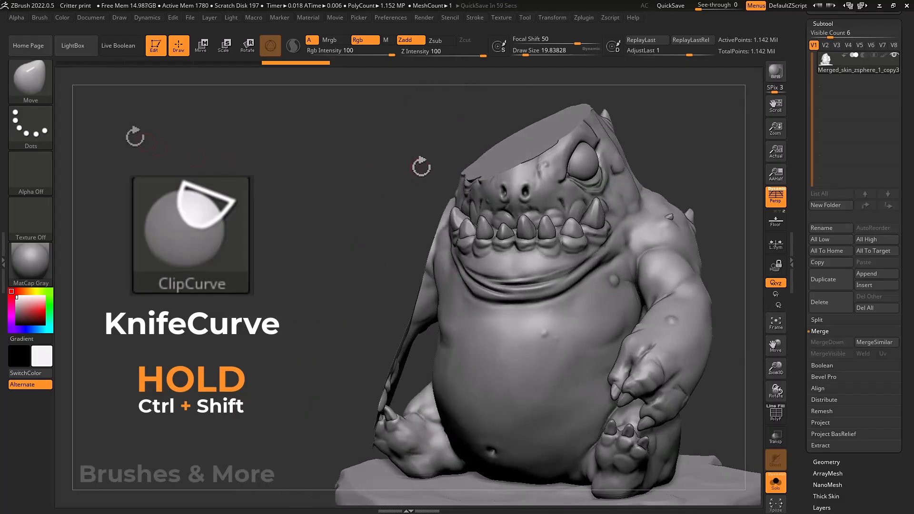
Switch to the KnifeCurve brush and slice off the top of the creature's head with two cuts.
key("ctrl+shift")
left_click(42, 101)
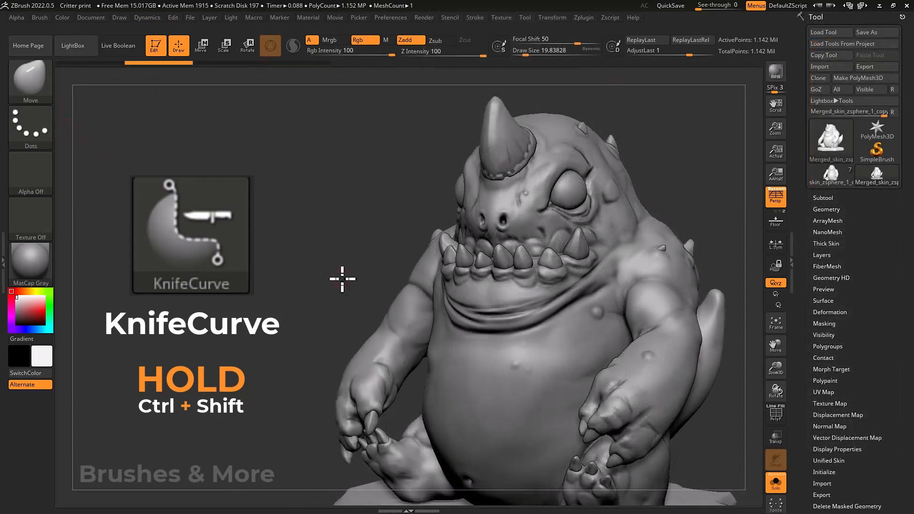
key("ctrl+shift")
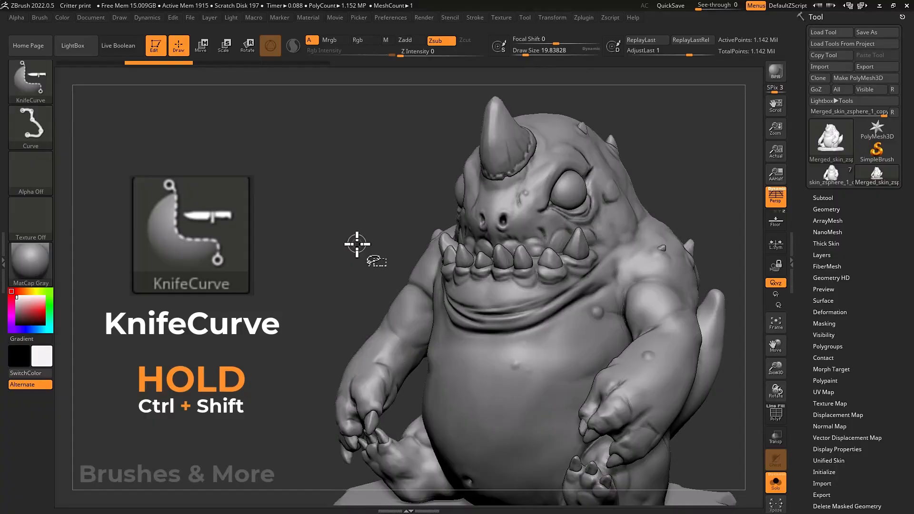
left_click_drag(356, 248, 671, 116, "ctrl+shift")
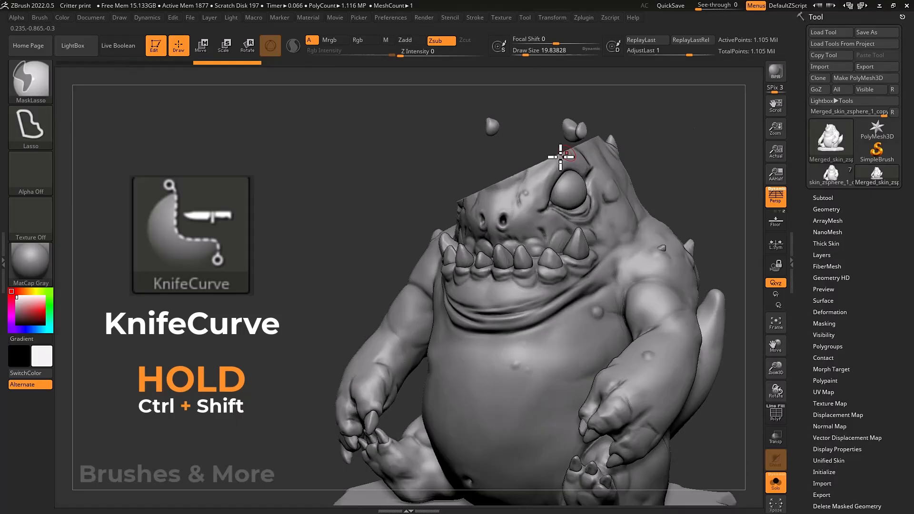
left_click_drag(406, 147, 702, 183, "ctrl+shift")
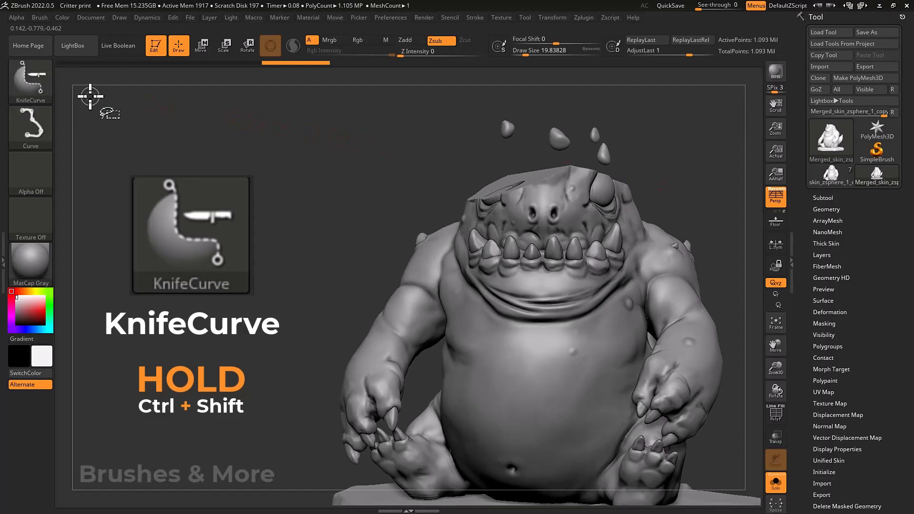
Open the selection of clip, knife, slice and trim brushes.
left_click(41, 88, "ctrl+shift")
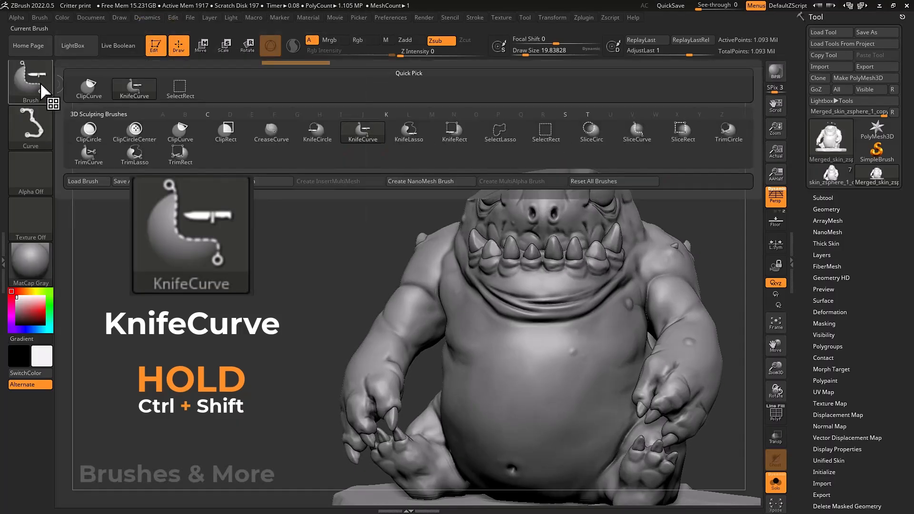